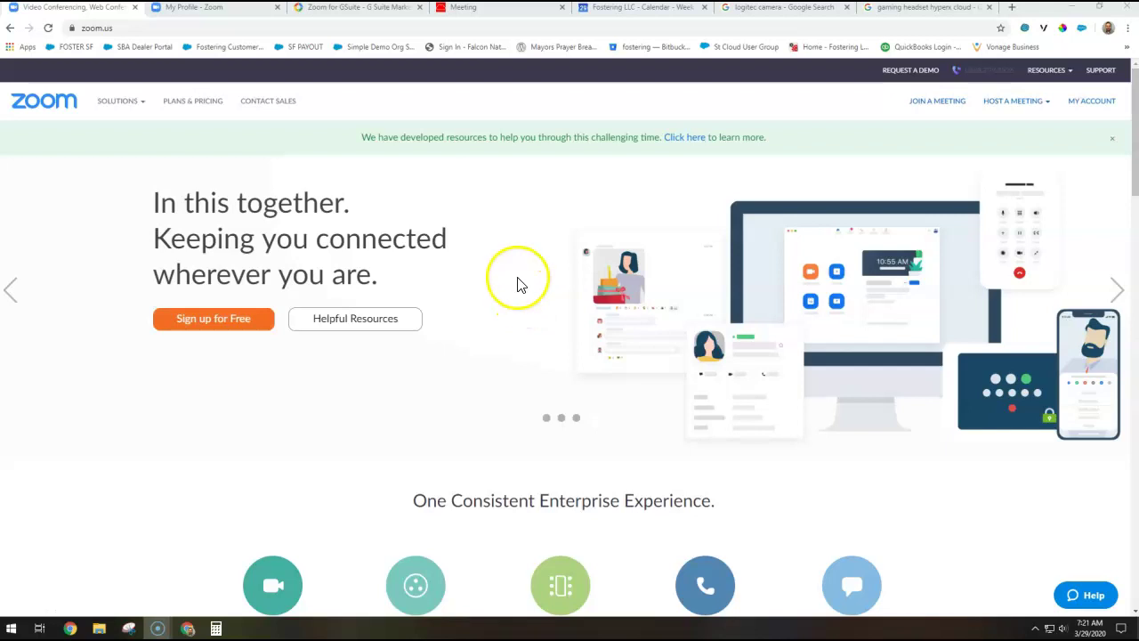
Open Zoom's plans and pricing page and compare the features of the Basic and Pro plans.
{"action": "left_click", "coordinate": [189, 103]}
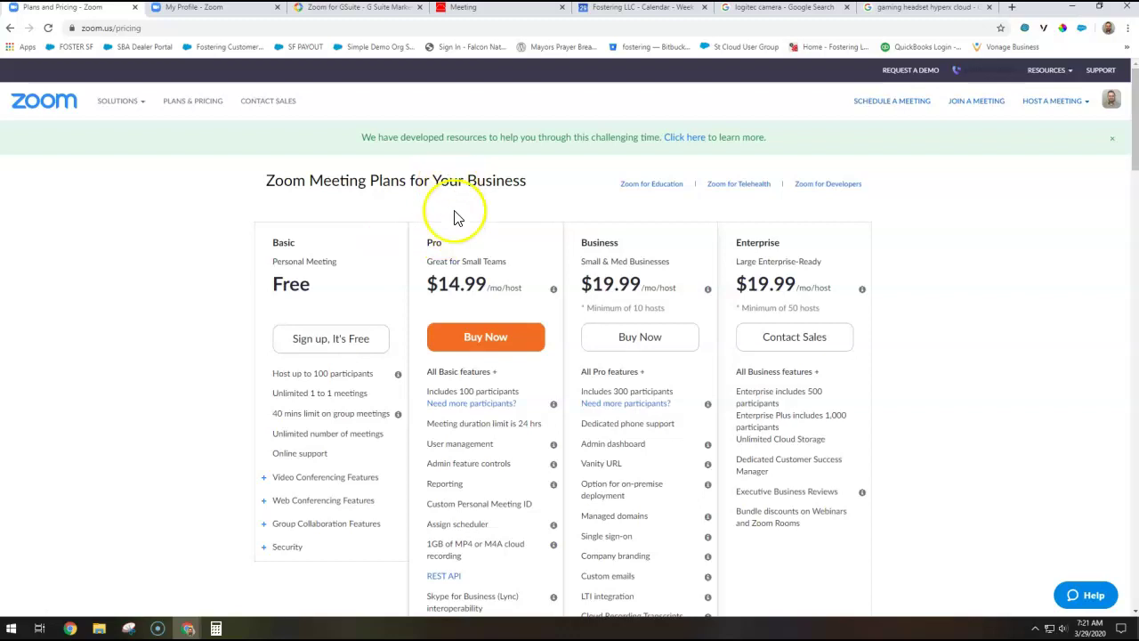
{"action": "scroll", "coordinate": [521, 255], "scroll_direction": "down", "scroll_amount": 1}
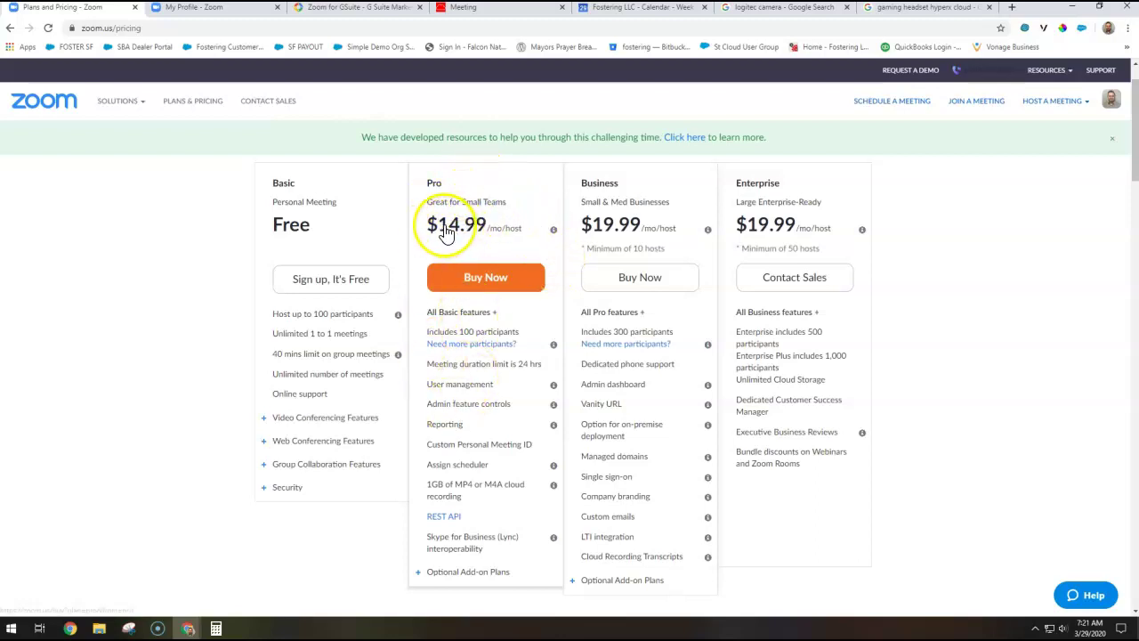
{"action": "left_click", "coordinate": [472, 344]}
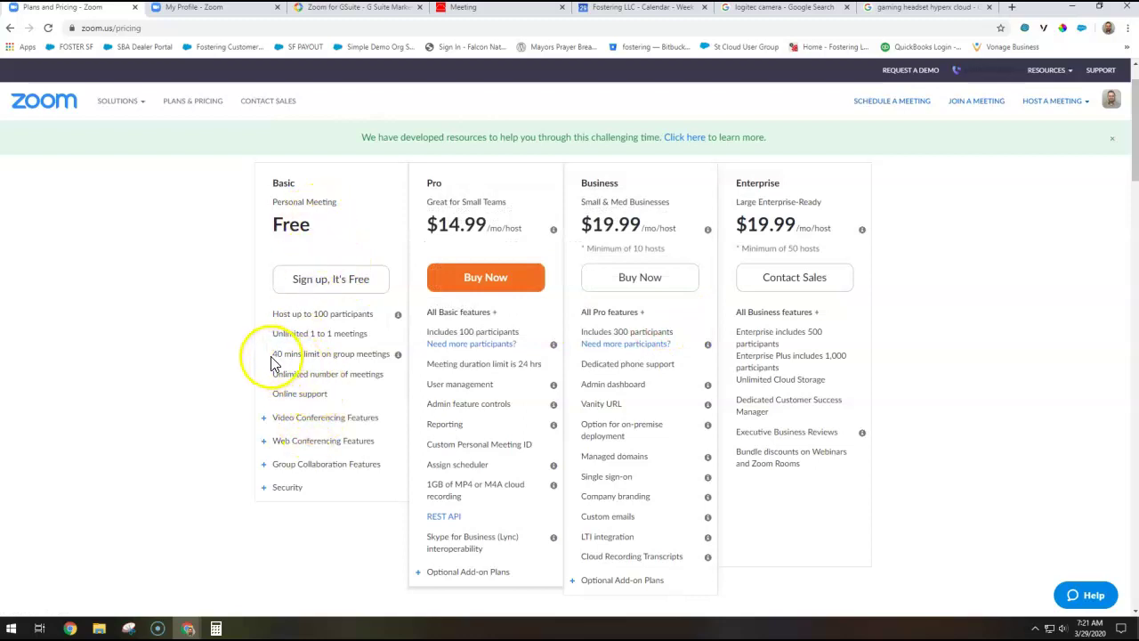
{"action": "left_click", "coordinate": [465, 401]}
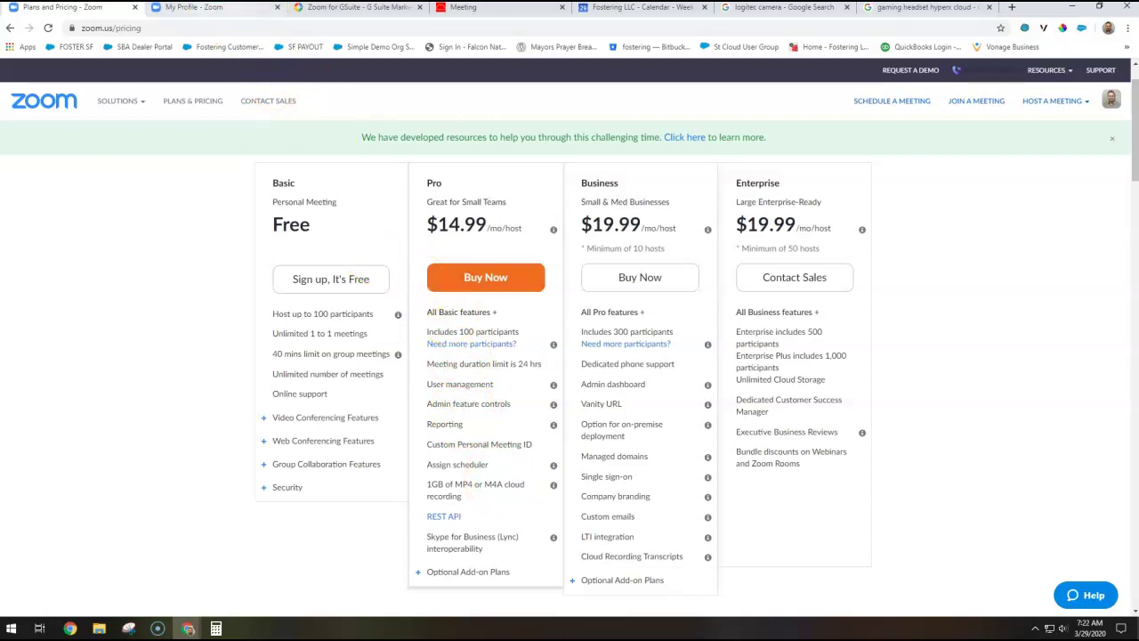
Go to the Zoom profile page and copy the full Personal Meeting ID link.
{"action": "key", "text": "ctrl+Tab"}
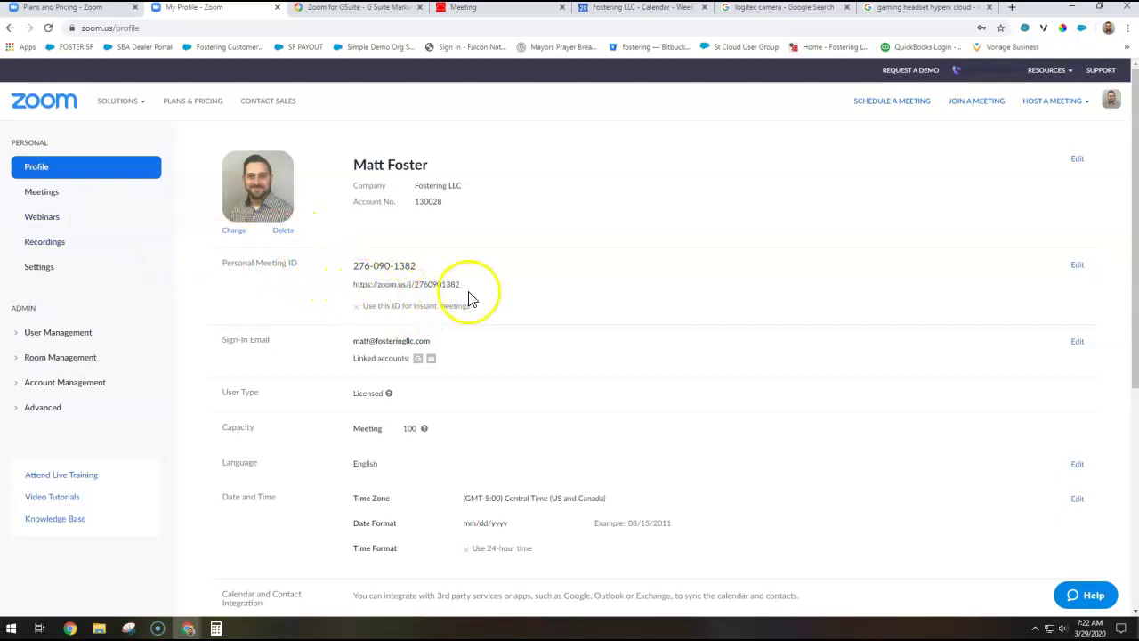
{"action": "left_click_drag", "start_coordinate": [462, 285], "coordinate": [440, 283]}
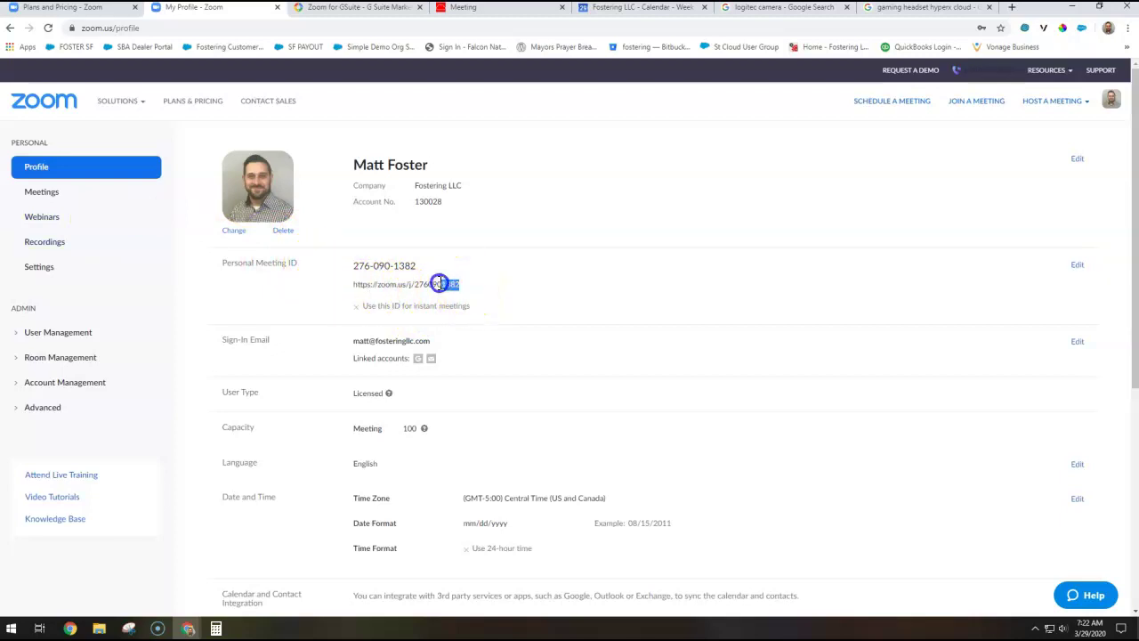
{"action": "right_click", "coordinate": [383, 285]}
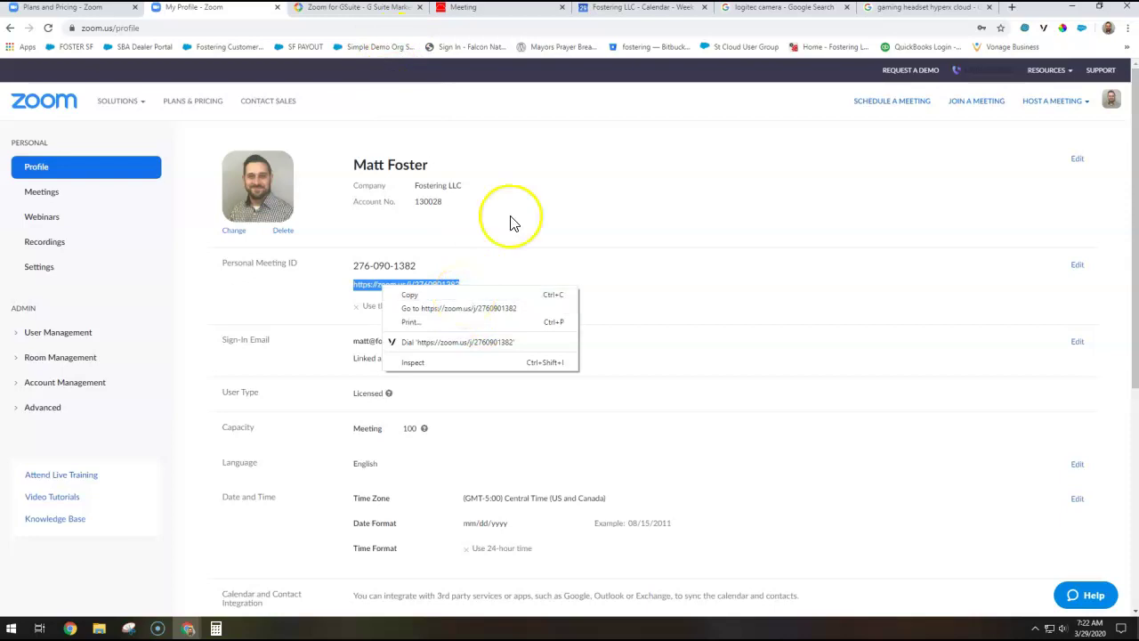
{"action": "left_click", "coordinate": [416, 296]}
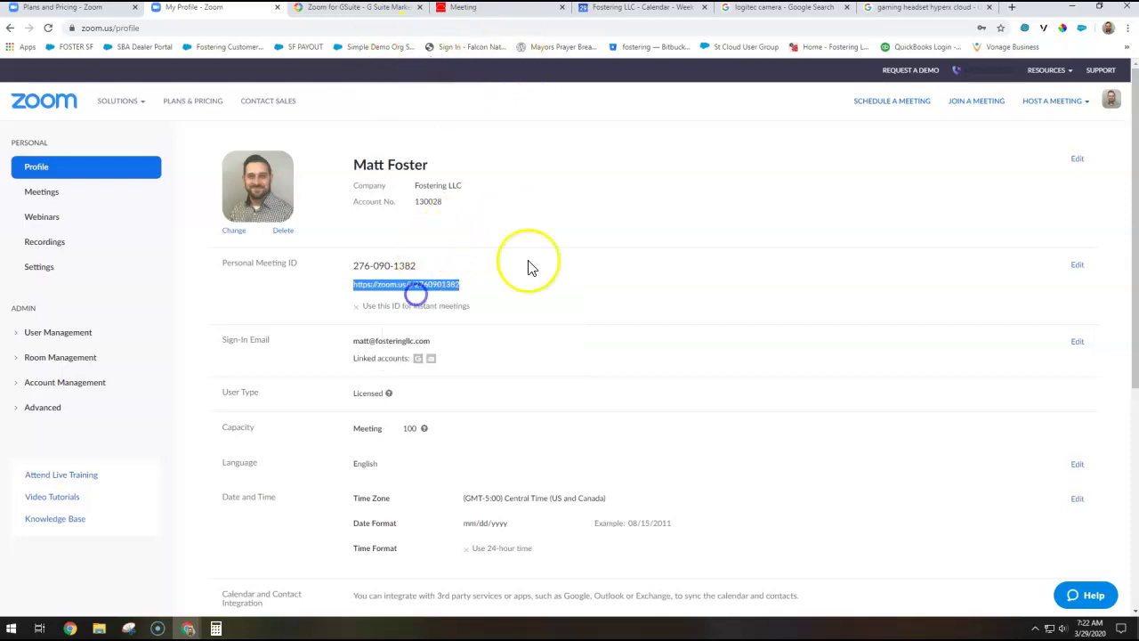
Load the copied personal meeting link in a new browser tab, highlight the meeting ID in its address, and close that tab.
{"action": "left_click", "coordinate": [1014, 9]}
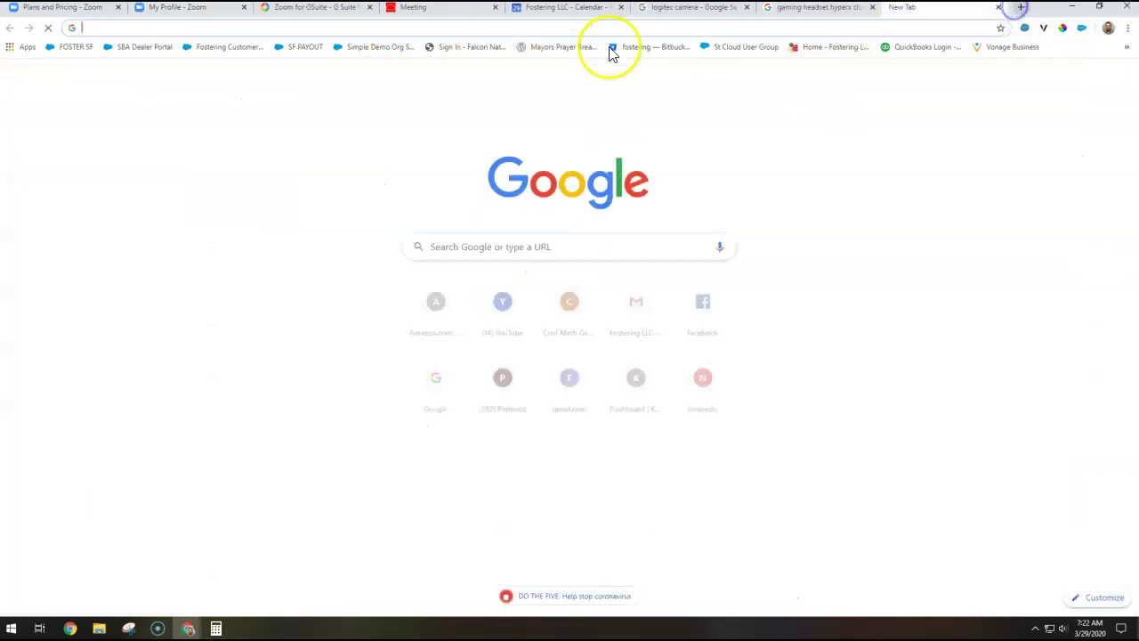
{"action": "key", "text": "ctrl+v"}
{"action": "key", "text": "Return"}
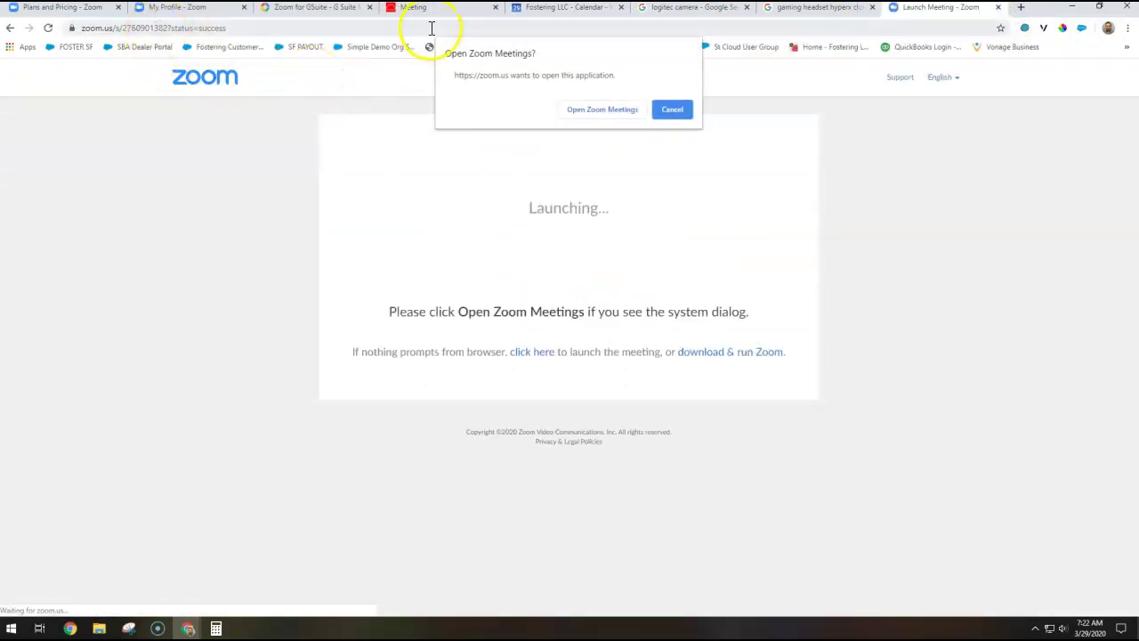
{"action": "double_click", "coordinate": [133, 27]}
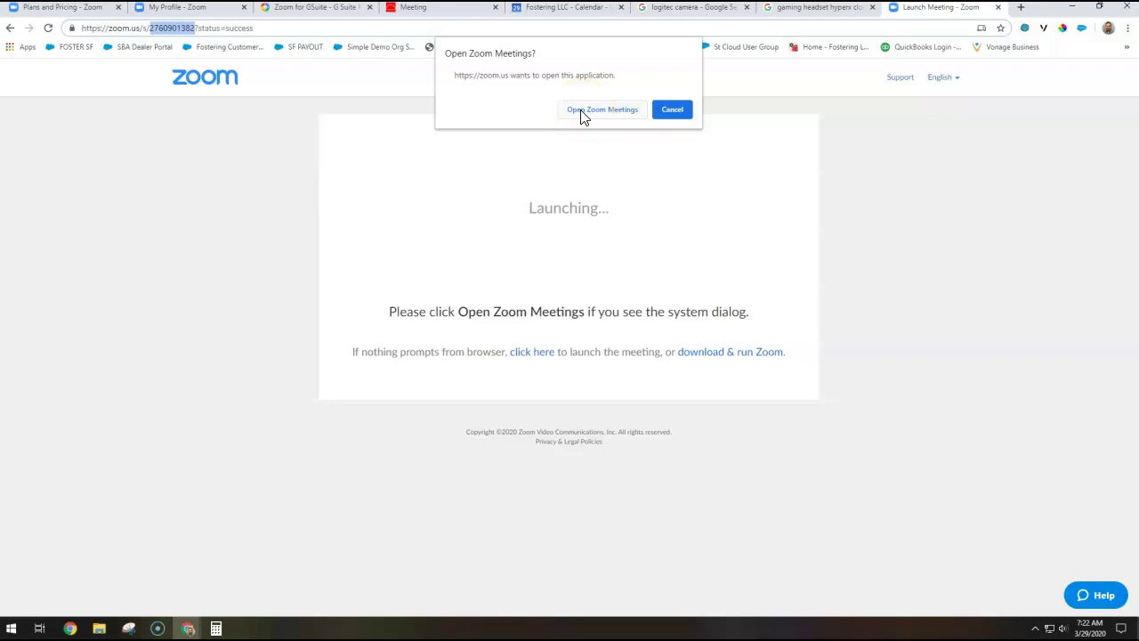
{"action": "left_click", "coordinate": [583, 114]}
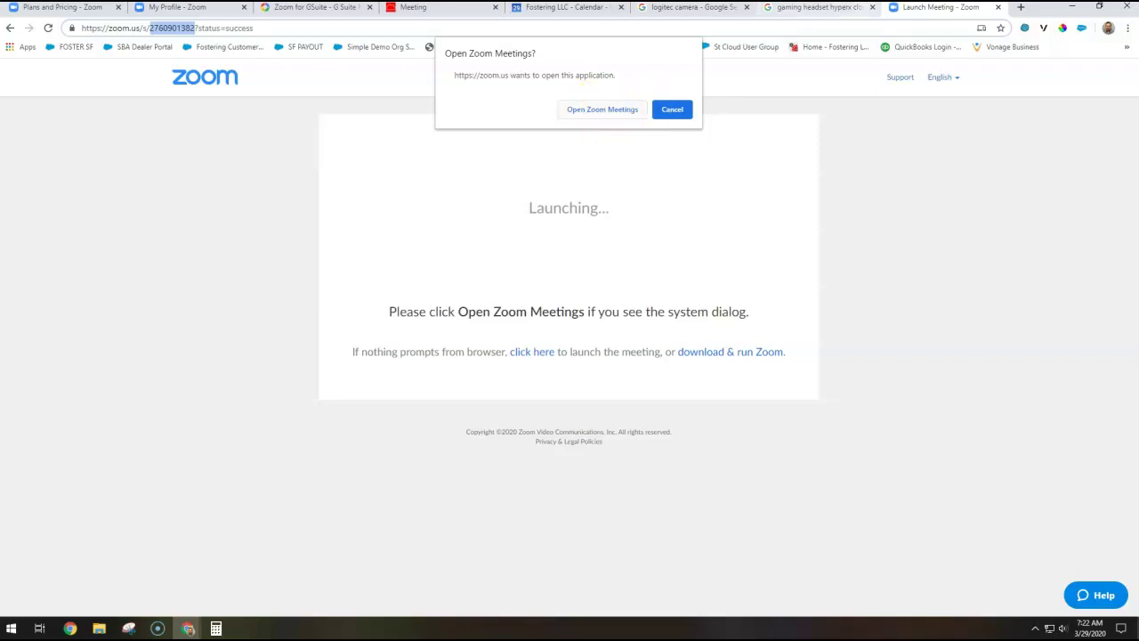
{"action": "left_click", "coordinate": [998, 8]}
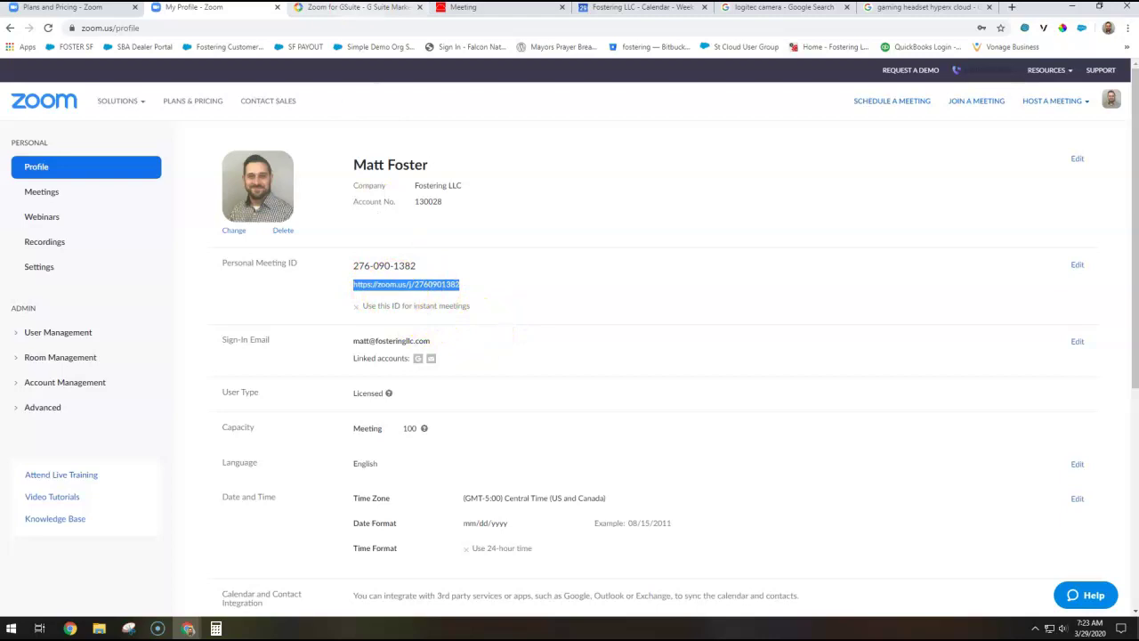
View the Zoom for GSuite listing in the G Suite Marketplace and switch to the Fostering LLC calendar.
{"action": "left_click", "coordinate": [353, 9]}
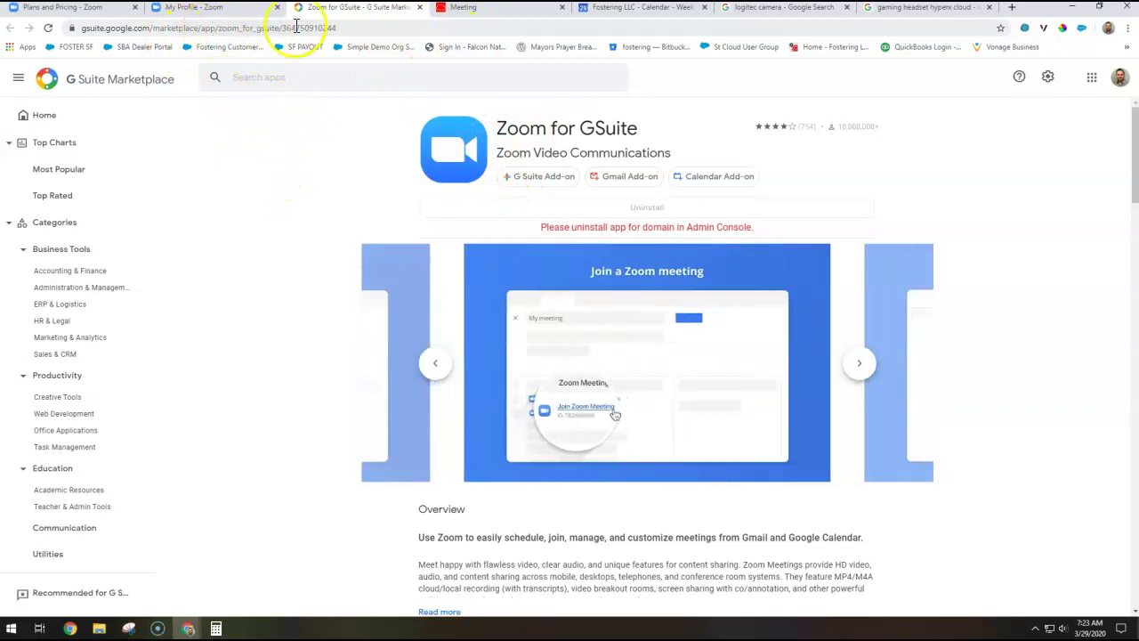
{"action": "left_click", "coordinate": [647, 11]}
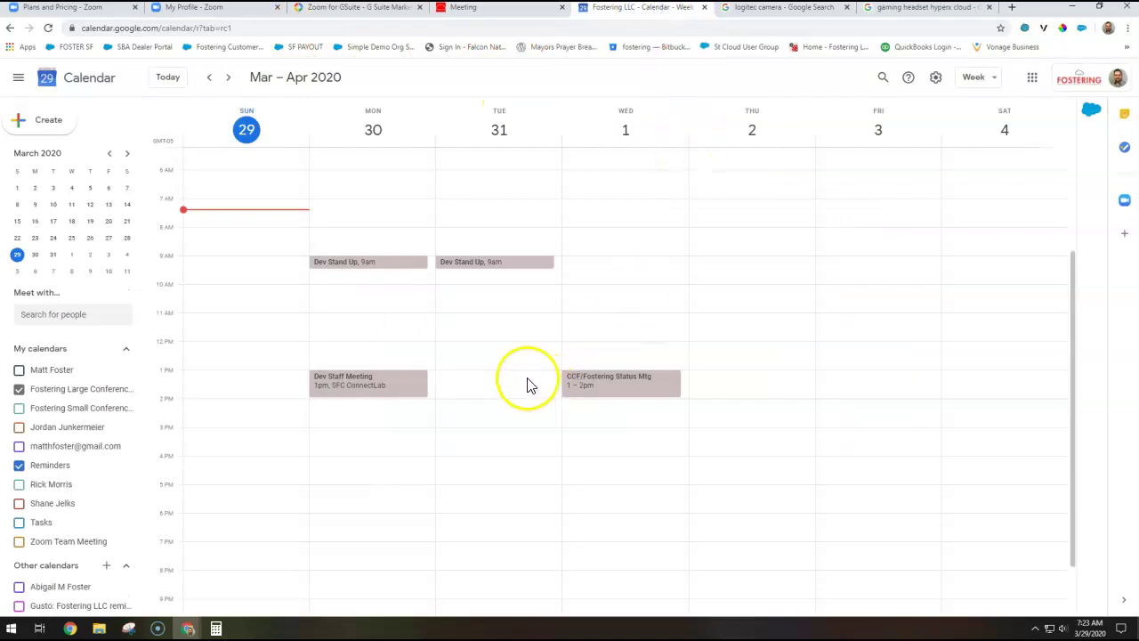
Draft a titled meeting event for Mar 31, 2020, 12:00pm to 1:00pm, and add Zoom Meeting conferencing to it.
{"action": "left_click", "coordinate": [476, 356]}
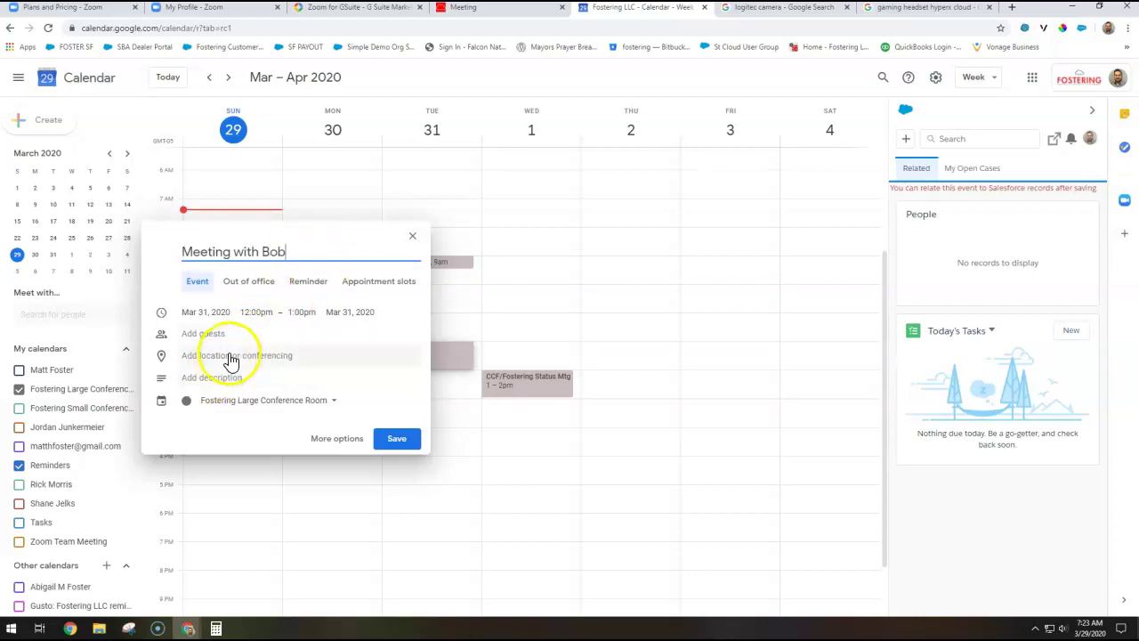
{"action": "left_click", "coordinate": [203, 360]}
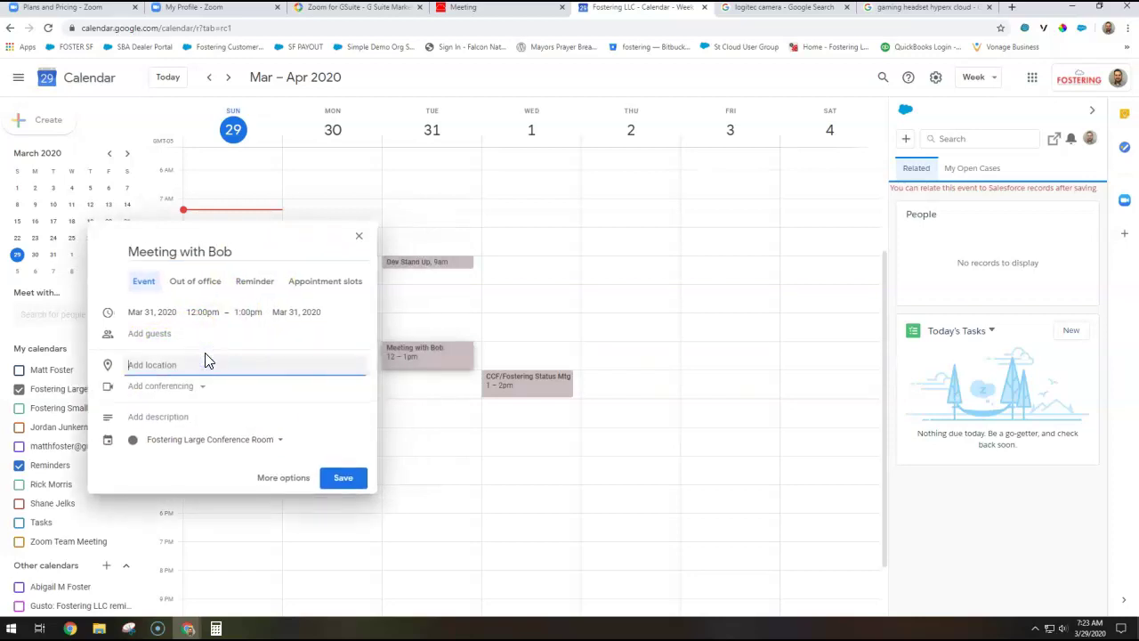
{"action": "left_click", "coordinate": [168, 388]}
{"action": "left_click", "coordinate": [172, 445]}
{"action": "left_click", "coordinate": [171, 403]}
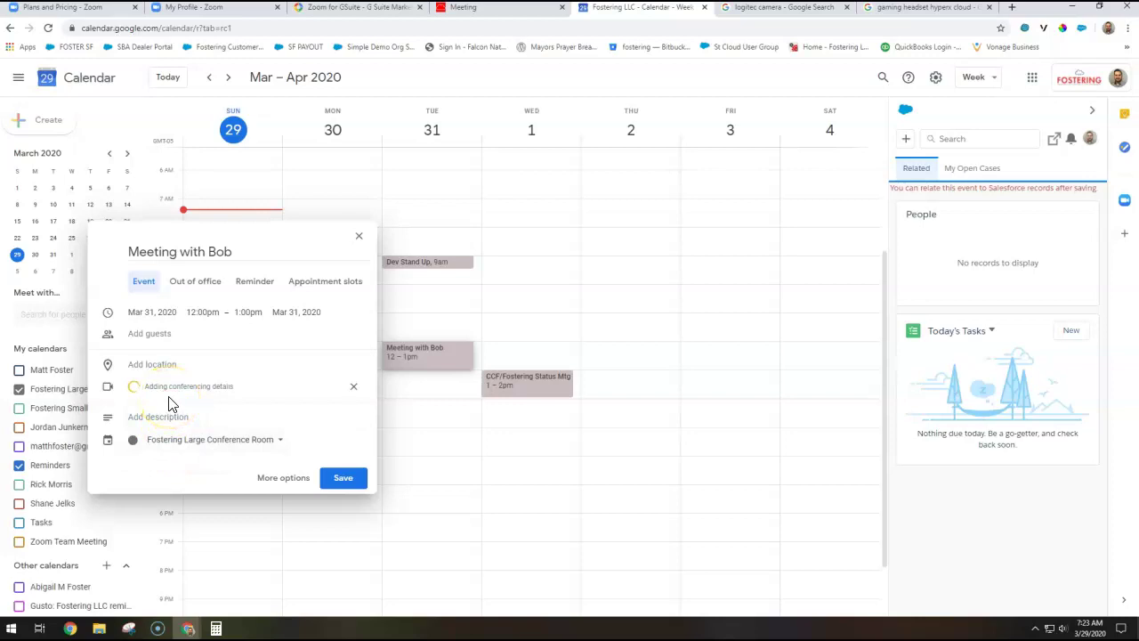
{"action": "left_click", "coordinate": [227, 379]}
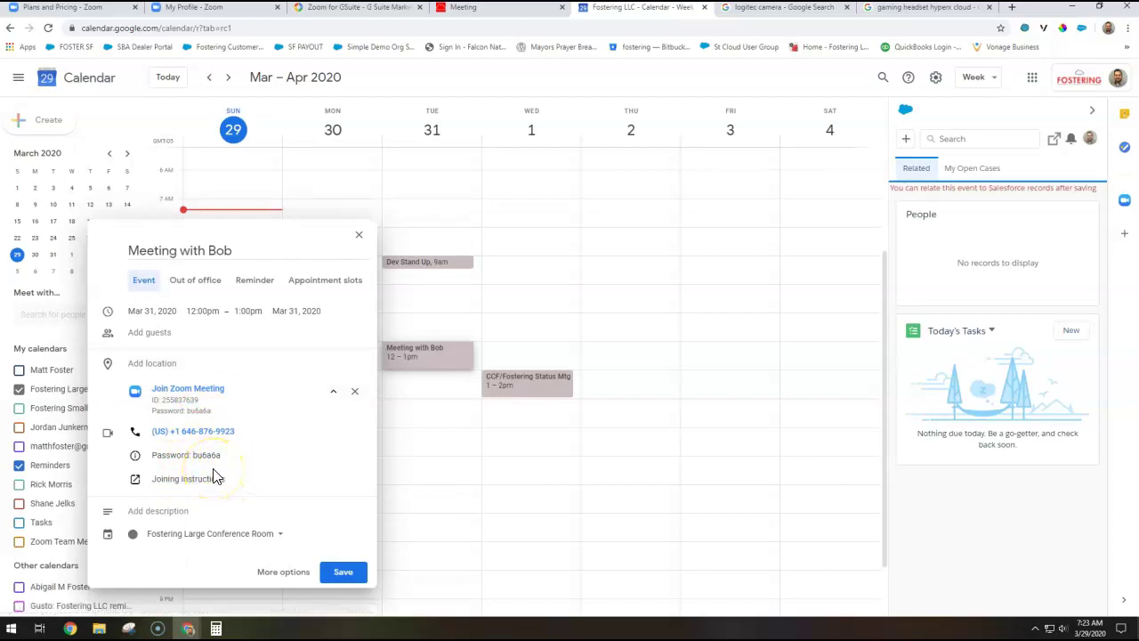
Enter the guest's first name as an event guest, and discard the unsaved calendar event.
{"action": "left_click", "coordinate": [153, 336]}
{"action": "type", "text": "bob"}
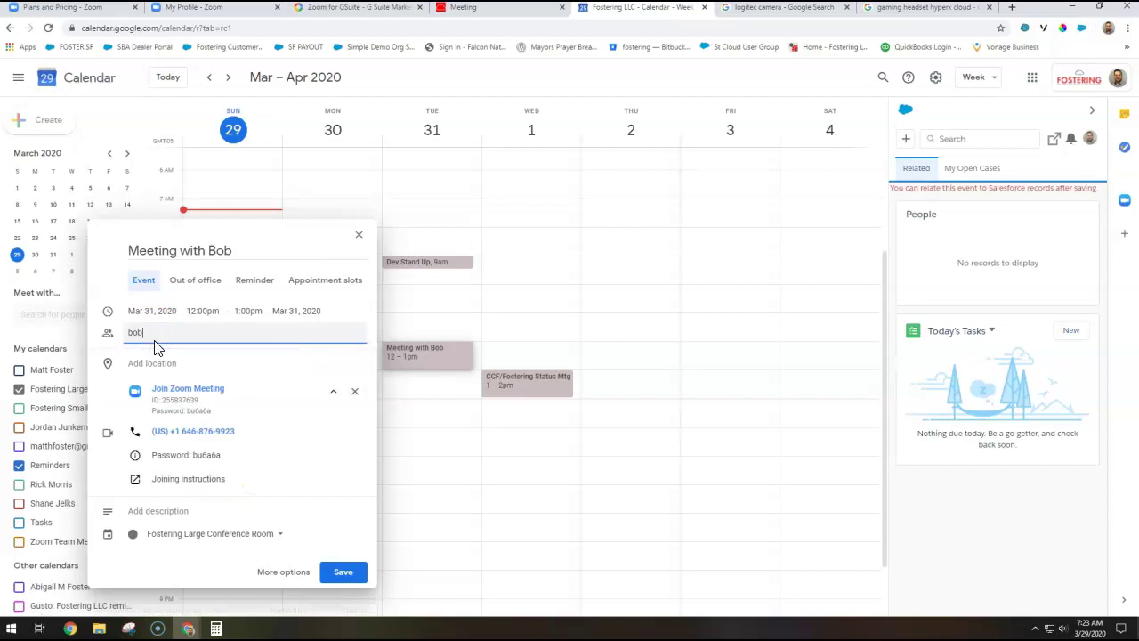
{"action": "left_click", "coordinate": [323, 486]}
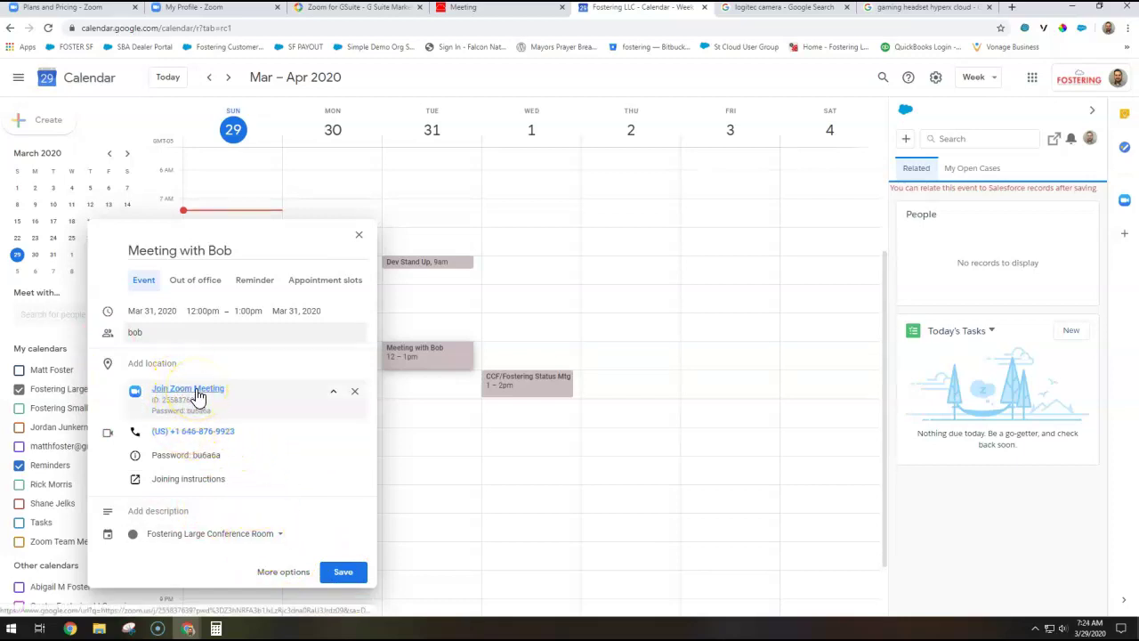
{"action": "left_click", "coordinate": [361, 236]}
{"action": "left_click", "coordinate": [612, 360]}
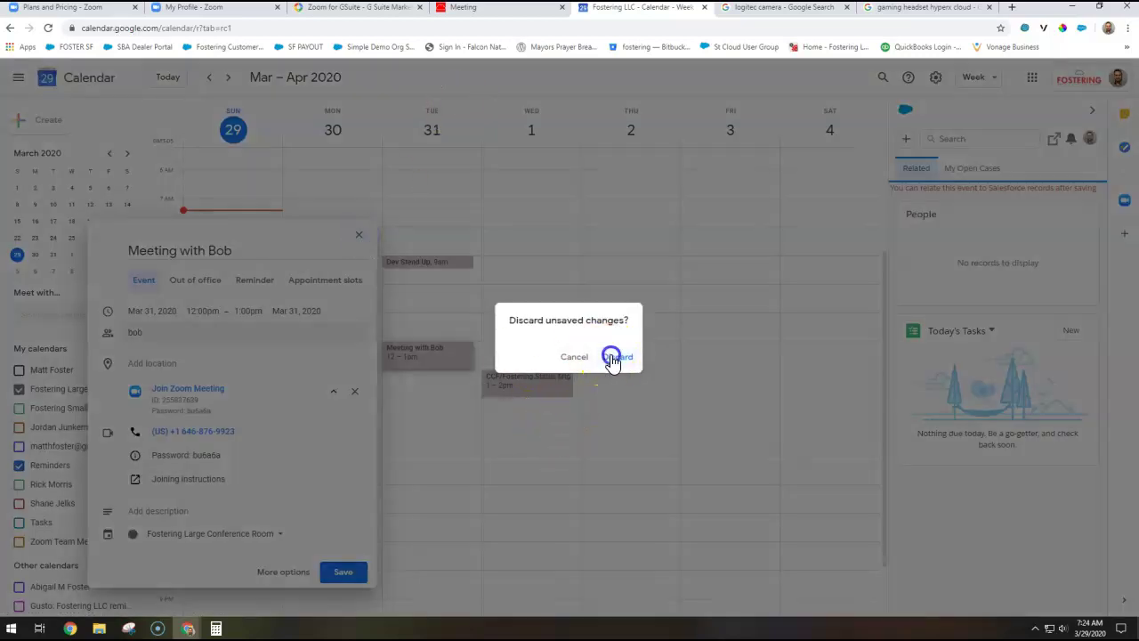
Open the Fostering website's Meeting page, try the personal meeting room's join link, and close the launch tab.
{"action": "left_click", "coordinate": [504, 12]}
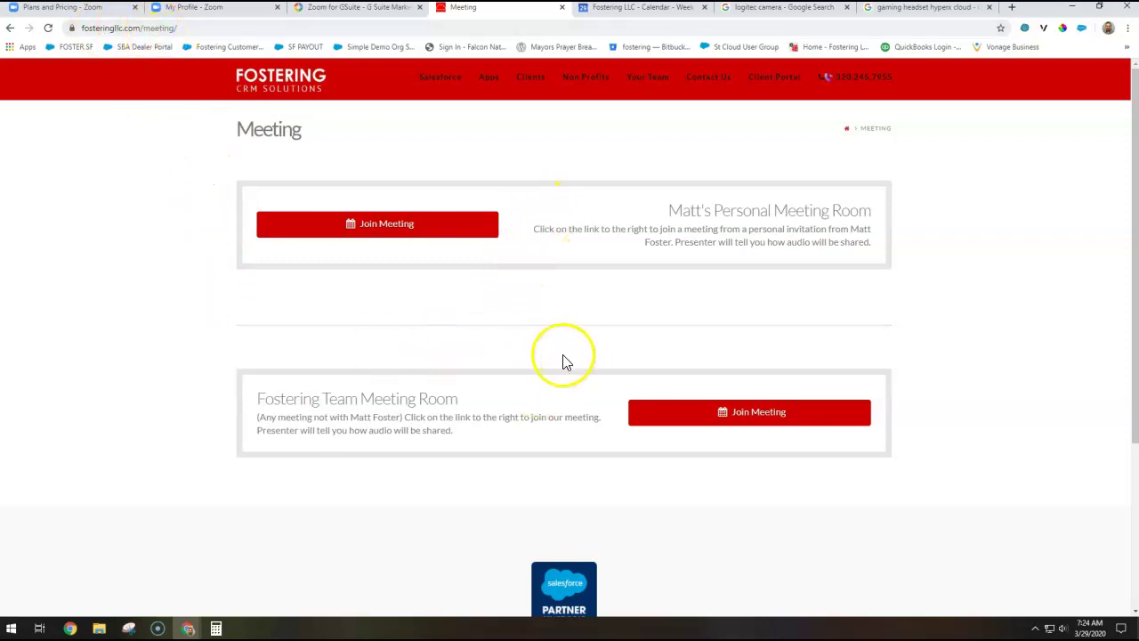
{"action": "left_click", "coordinate": [386, 227]}
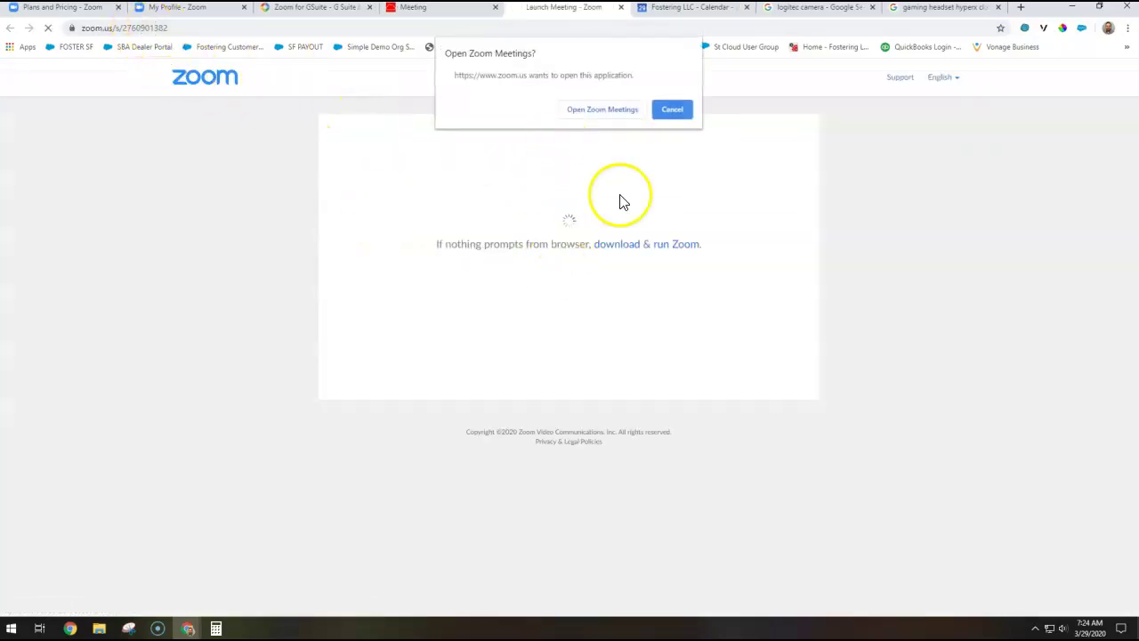
{"action": "left_click", "coordinate": [621, 8]}
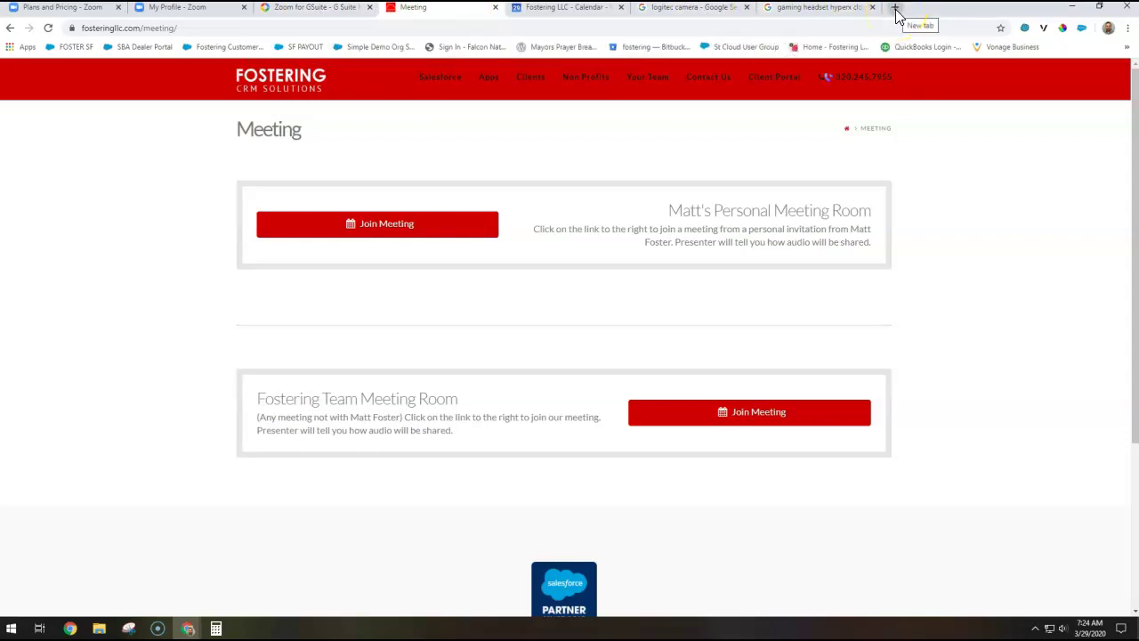
Review the webcam options in the Google search results for "logitec camera".
{"action": "left_click", "coordinate": [692, 8]}
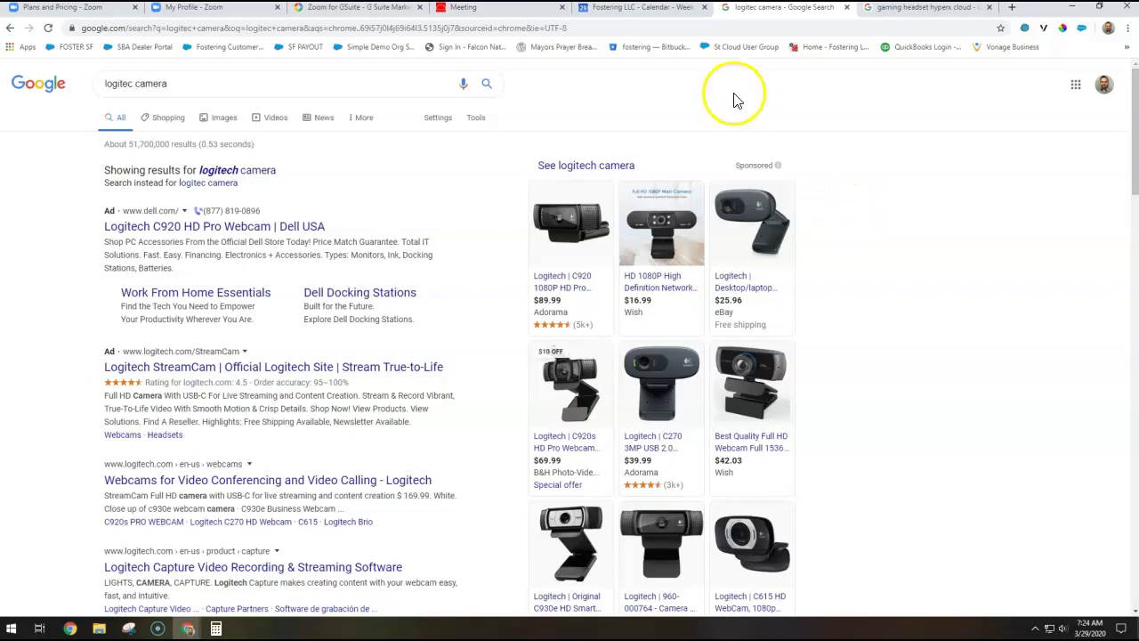
{"action": "left_click", "coordinate": [877, 269]}
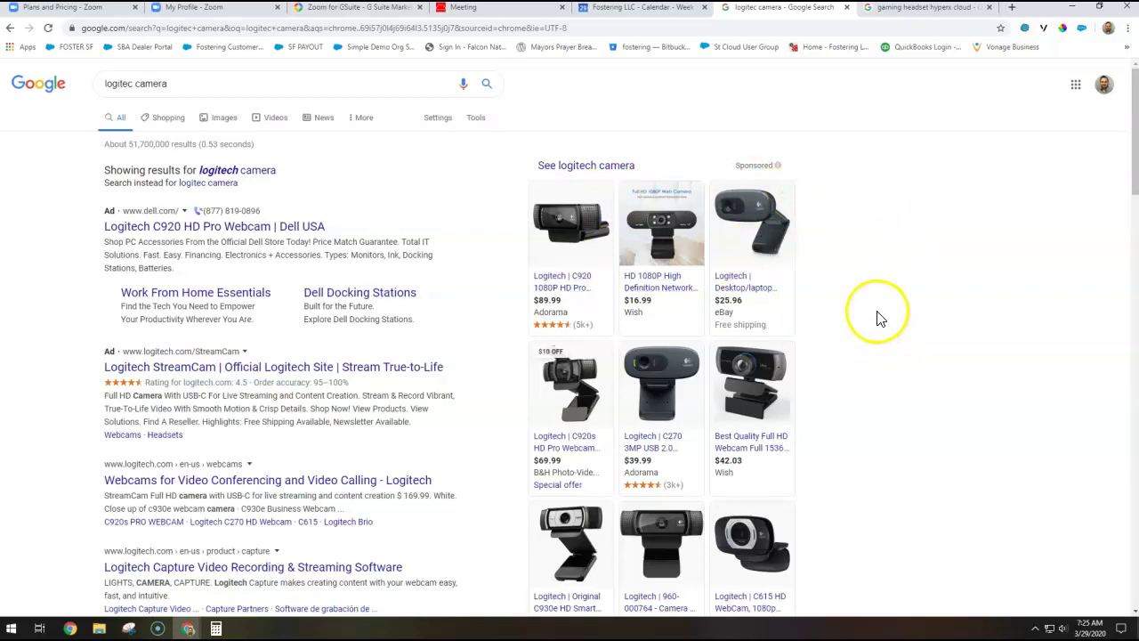
{"action": "mouse_move", "coordinate": [674, 442]}
{"action": "scroll", "coordinate": [854, 376], "scroll_direction": "down", "scroll_amount": 2}
{"action": "scroll", "coordinate": [861, 377], "scroll_direction": "up", "scroll_amount": 2}
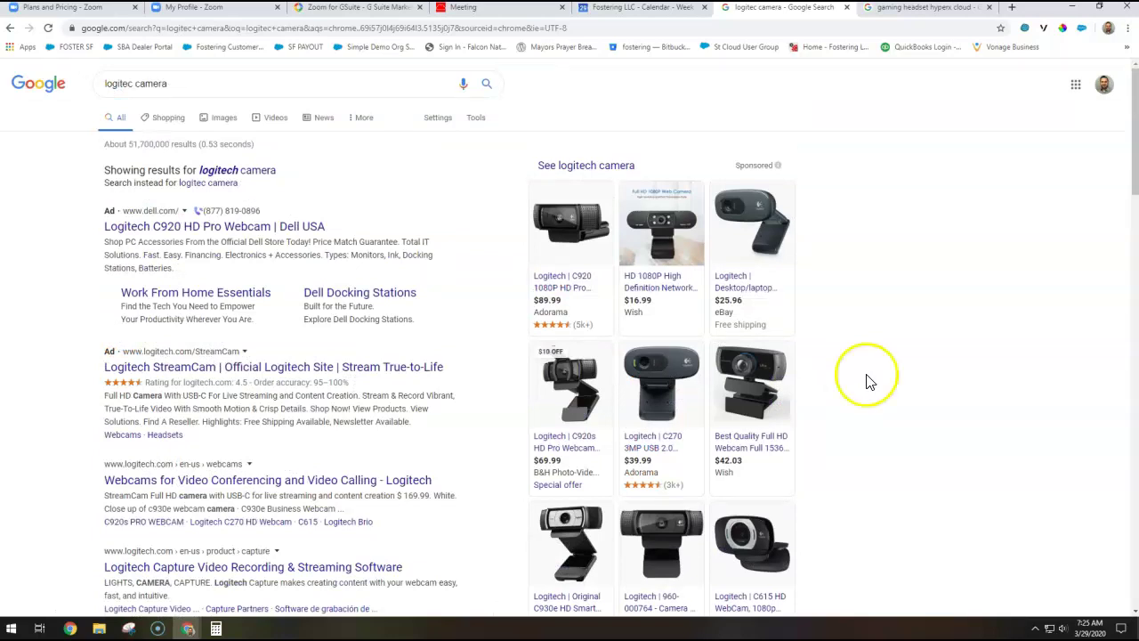
Open the HyperX Cloud II Over-Ear Headset - Red from the gaming headset results and examine its product details.
{"action": "left_click", "coordinate": [913, 9]}
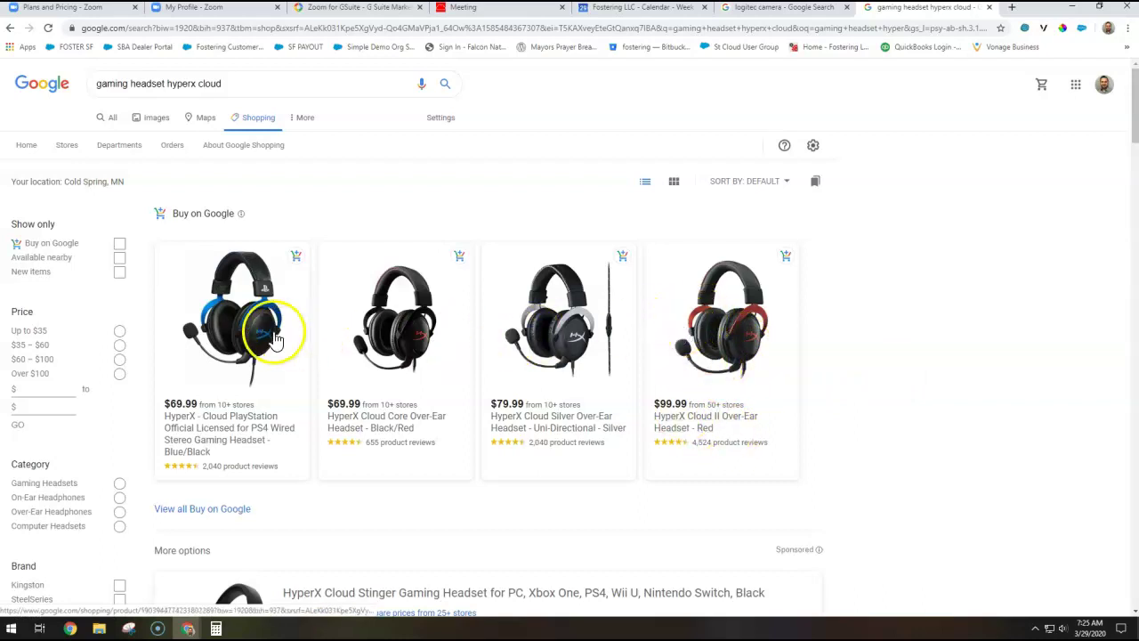
{"action": "left_click", "coordinate": [744, 341]}
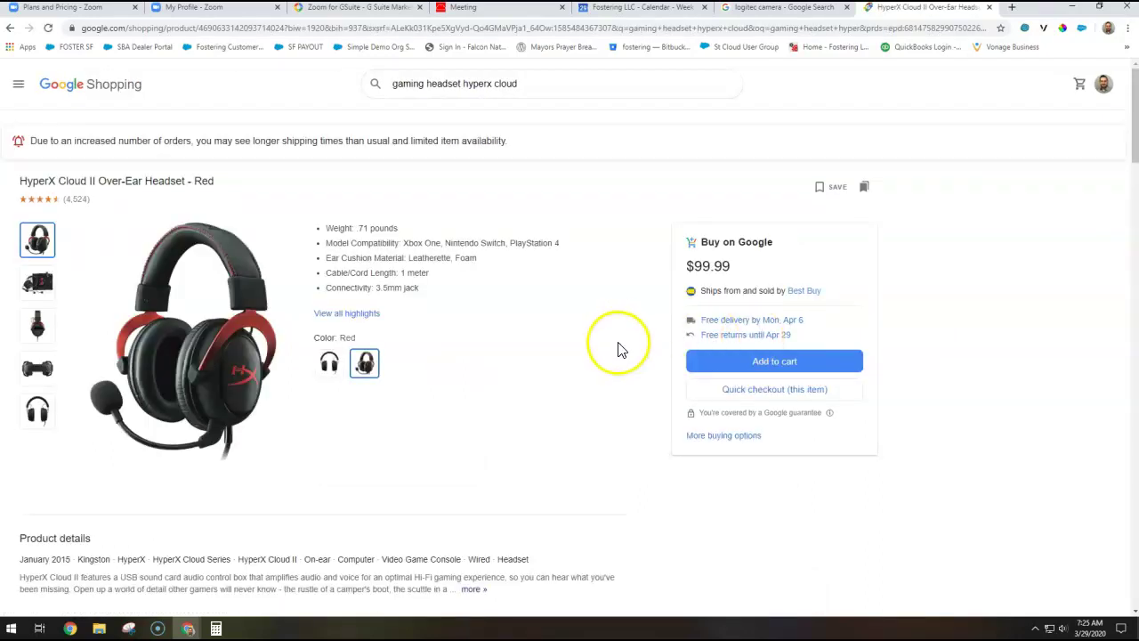
{"action": "scroll", "coordinate": [603, 356], "scroll_direction": "down", "scroll_amount": 1}
{"action": "scroll", "coordinate": [599, 339], "scroll_direction": "down", "scroll_amount": 2}
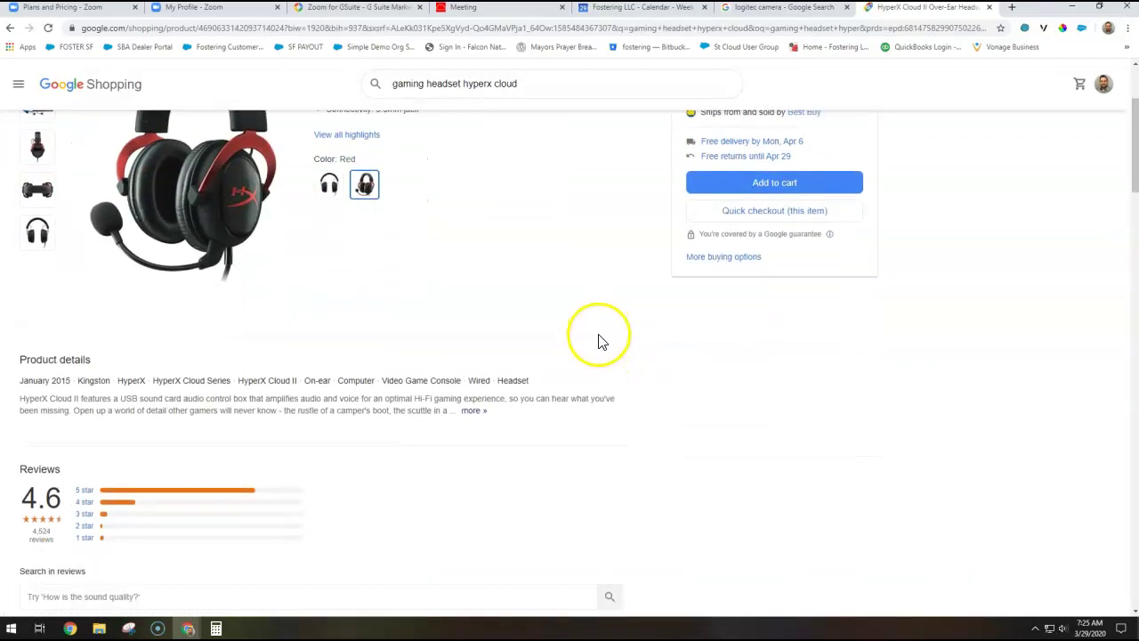
{"action": "scroll", "coordinate": [598, 339], "scroll_direction": "up", "scroll_amount": 3}
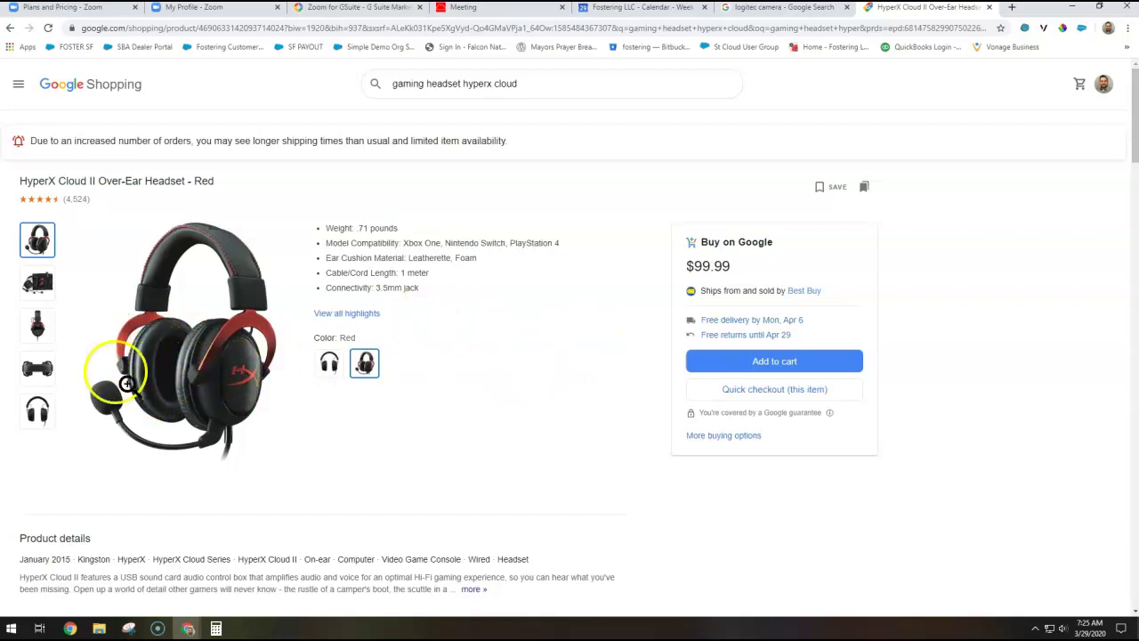
Join the personal meeting room from the Fostering website's Meeting page, opening it in the Zoom Meetings application.
{"action": "left_click", "coordinate": [757, 11]}
{"action": "left_click", "coordinate": [679, 11]}
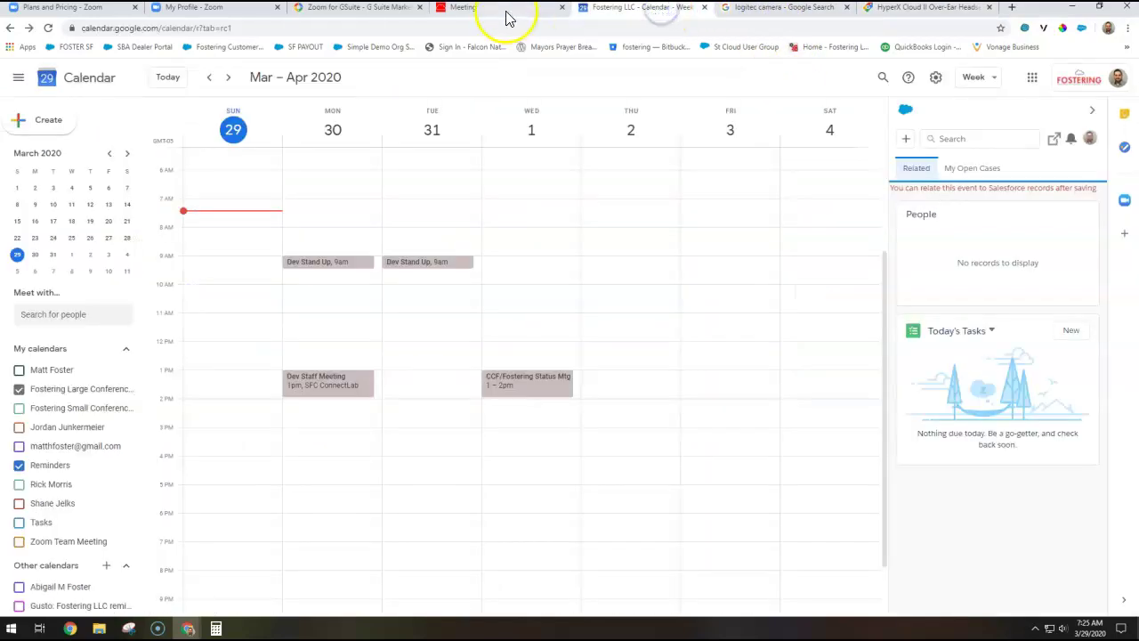
{"action": "left_click", "coordinate": [454, 9]}
{"action": "left_click", "coordinate": [395, 227]}
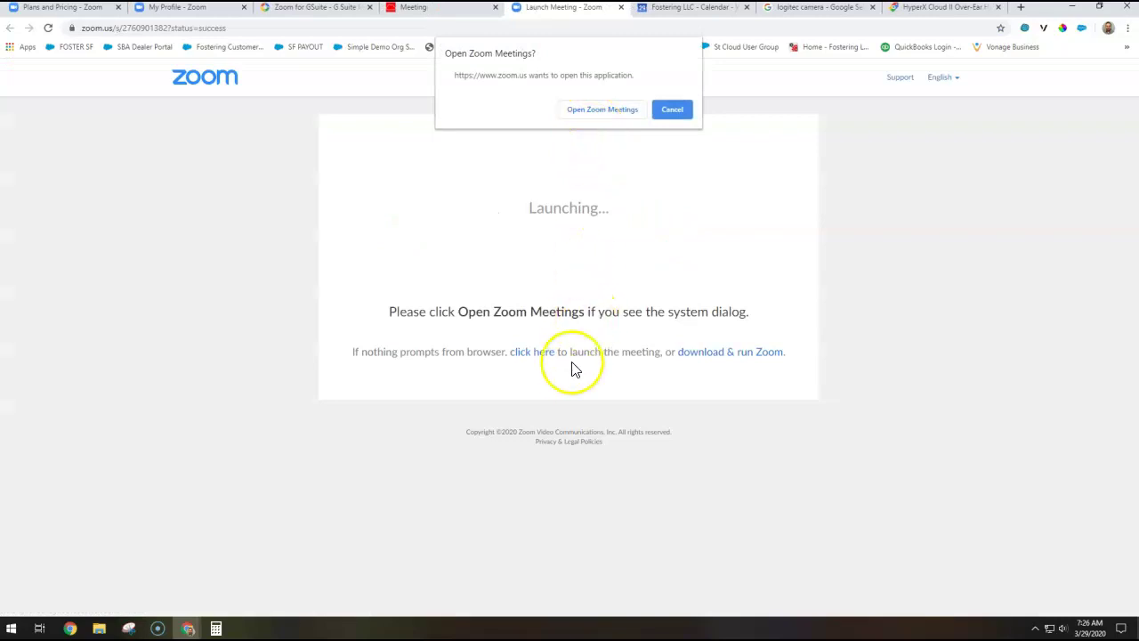
{"action": "left_click", "coordinate": [598, 109]}
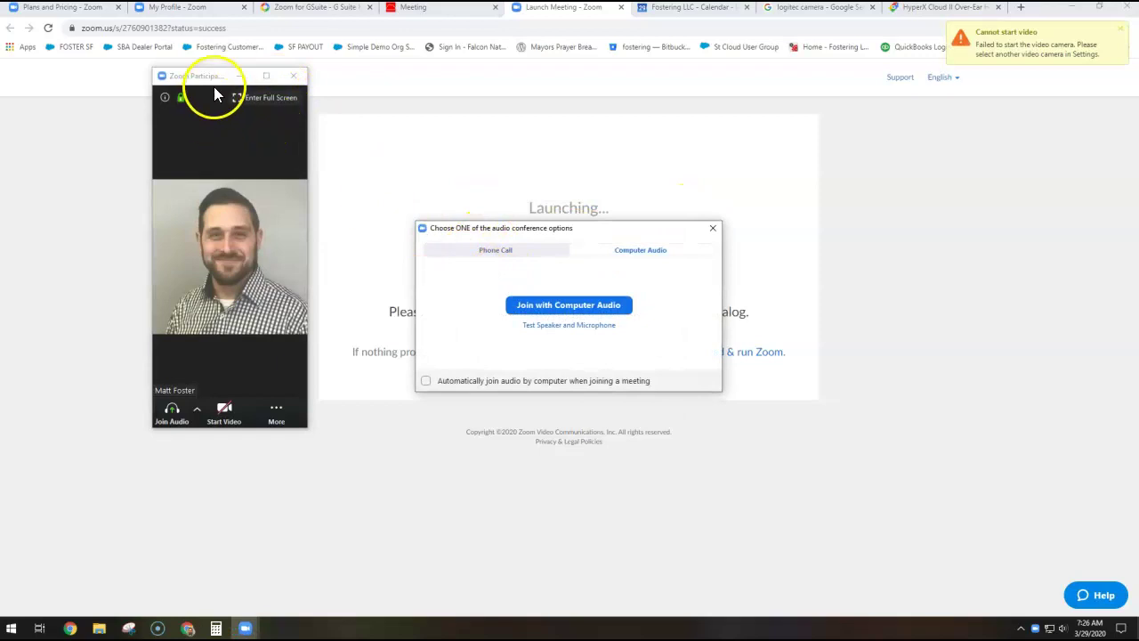
Maximize the Zoom meeting window and reposition the audio conference options dialog over the participant picture.
{"action": "left_click_drag", "start_coordinate": [214, 87], "coordinate": [361, 97]}
{"action": "left_click", "coordinate": [415, 94]}
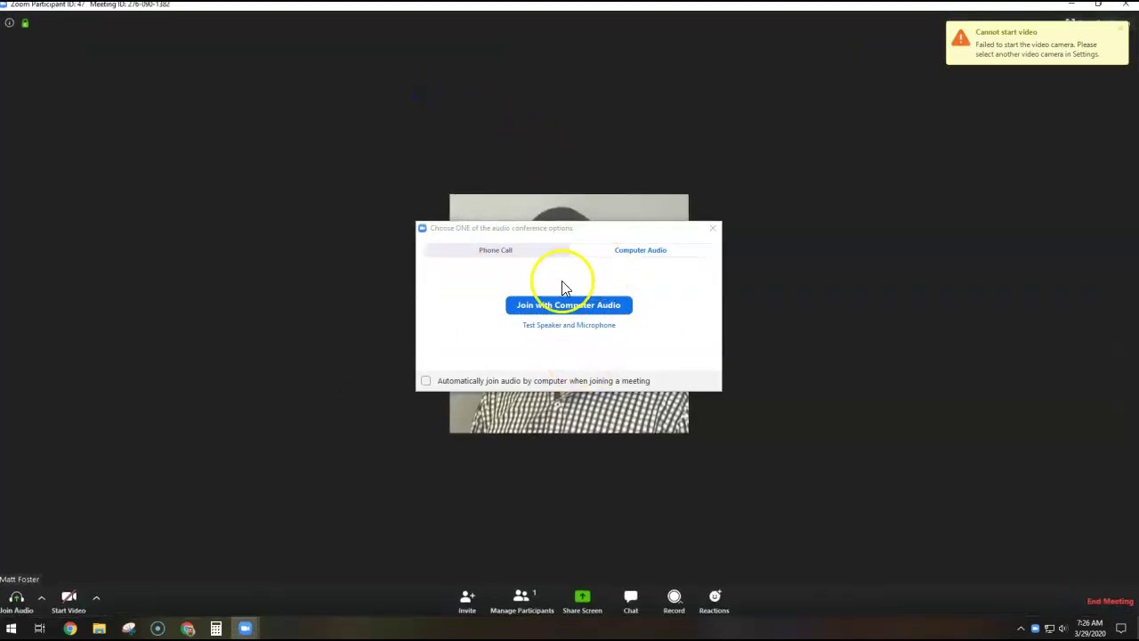
{"action": "left_click_drag", "start_coordinate": [596, 229], "coordinate": [961, 211]}
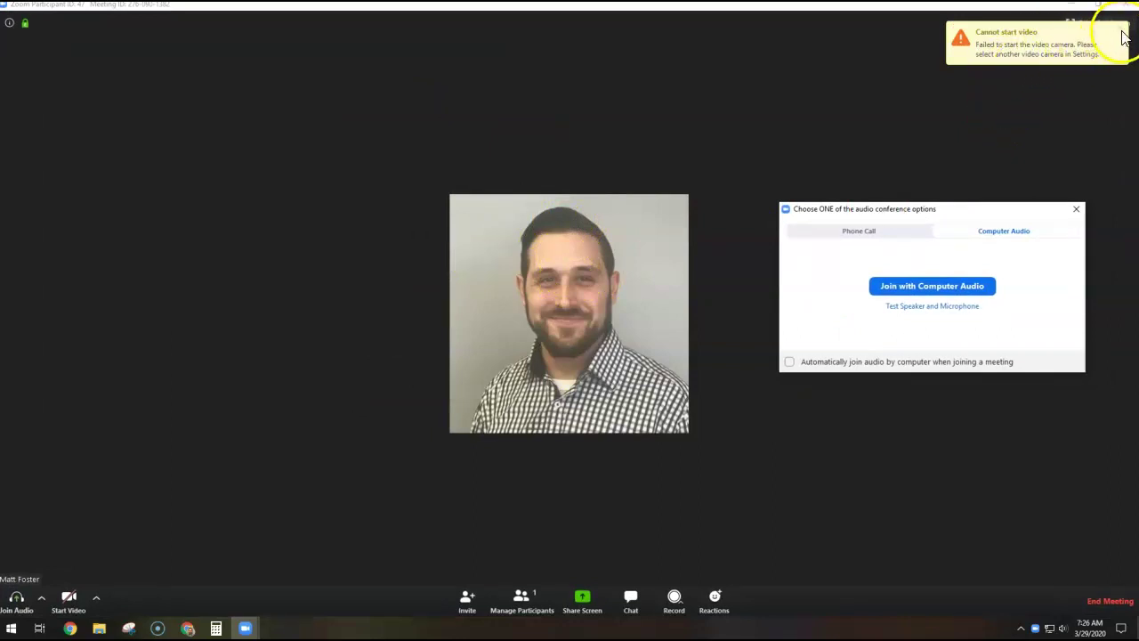
{"action": "left_click_drag", "start_coordinate": [842, 209], "coordinate": [533, 229]}
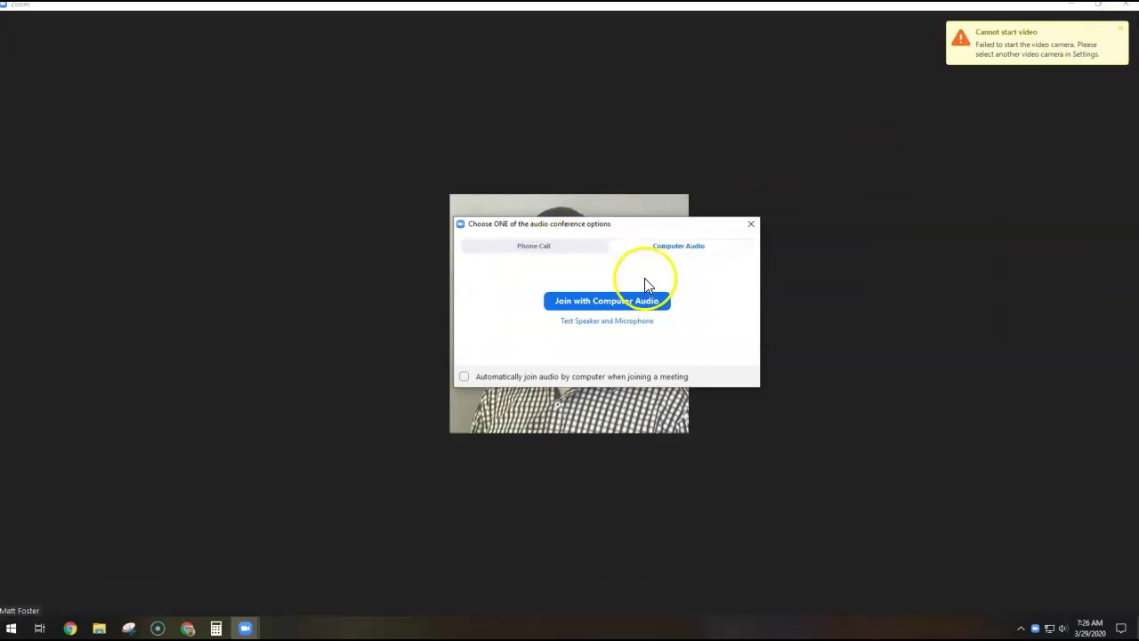
Review the Phone Call and Computer Audio options for joining the meeting, and close the dialog without joining audio.
{"action": "left_click", "coordinate": [522, 249]}
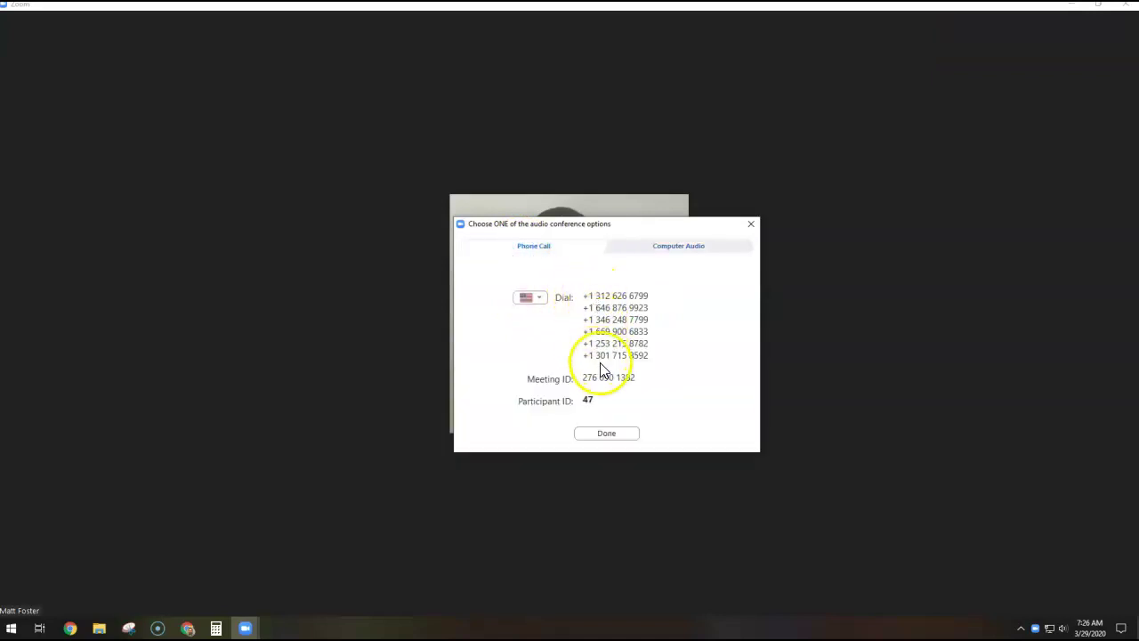
{"action": "left_click", "coordinate": [637, 255]}
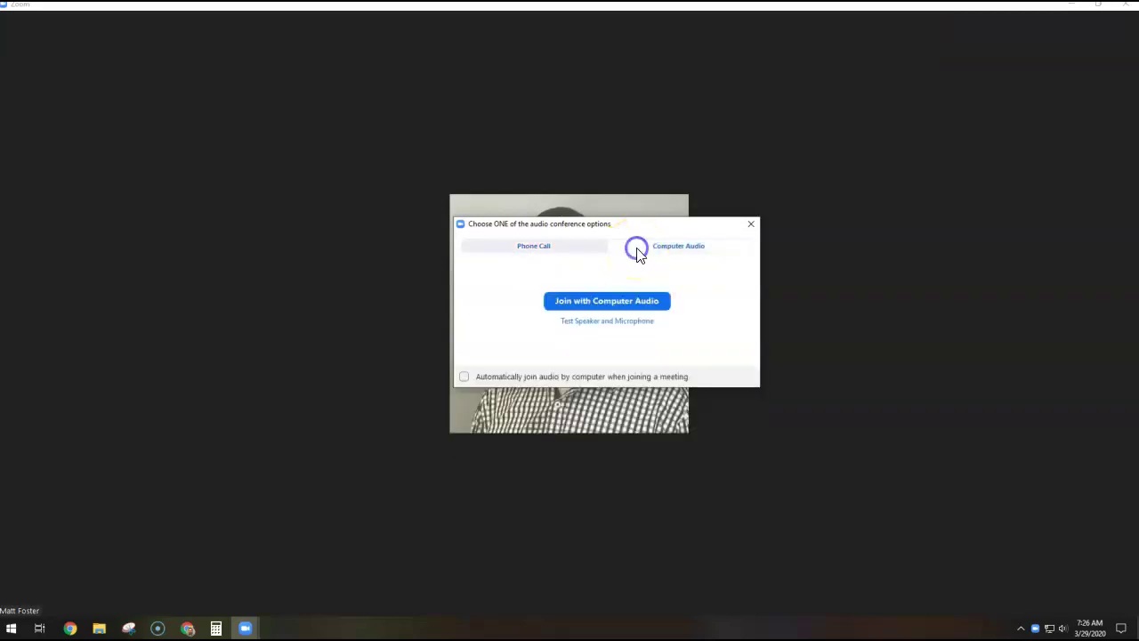
{"action": "left_click", "coordinate": [750, 223]}
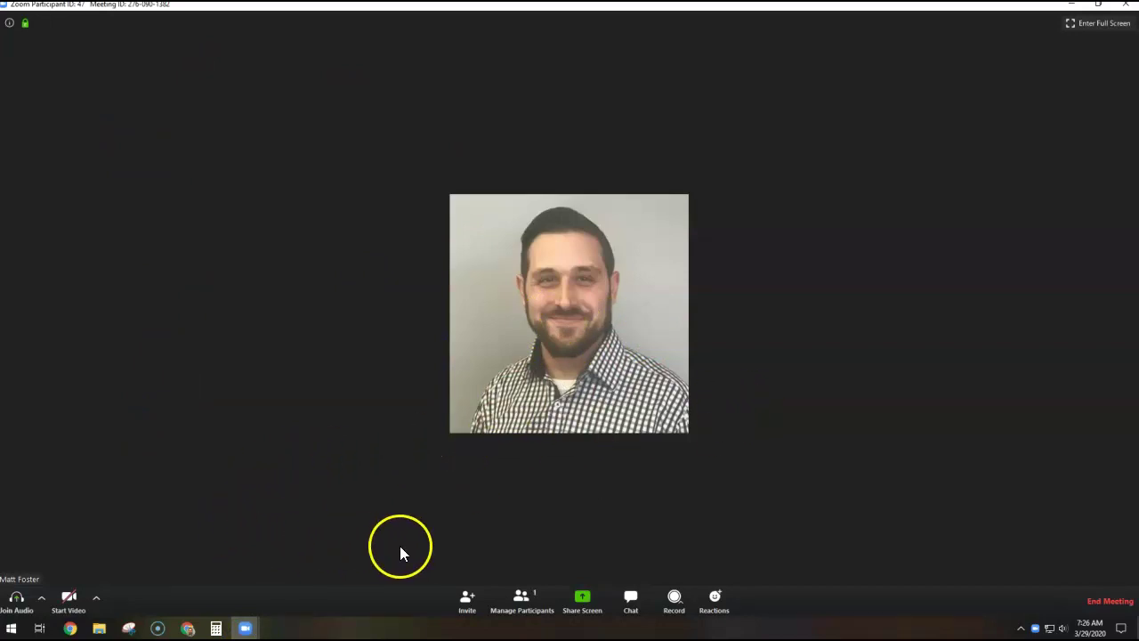
Show the meeting's participants list with its mute and unmute controls.
{"action": "left_click", "coordinate": [532, 606]}
{"action": "mouse_move", "coordinate": [998, 66]}
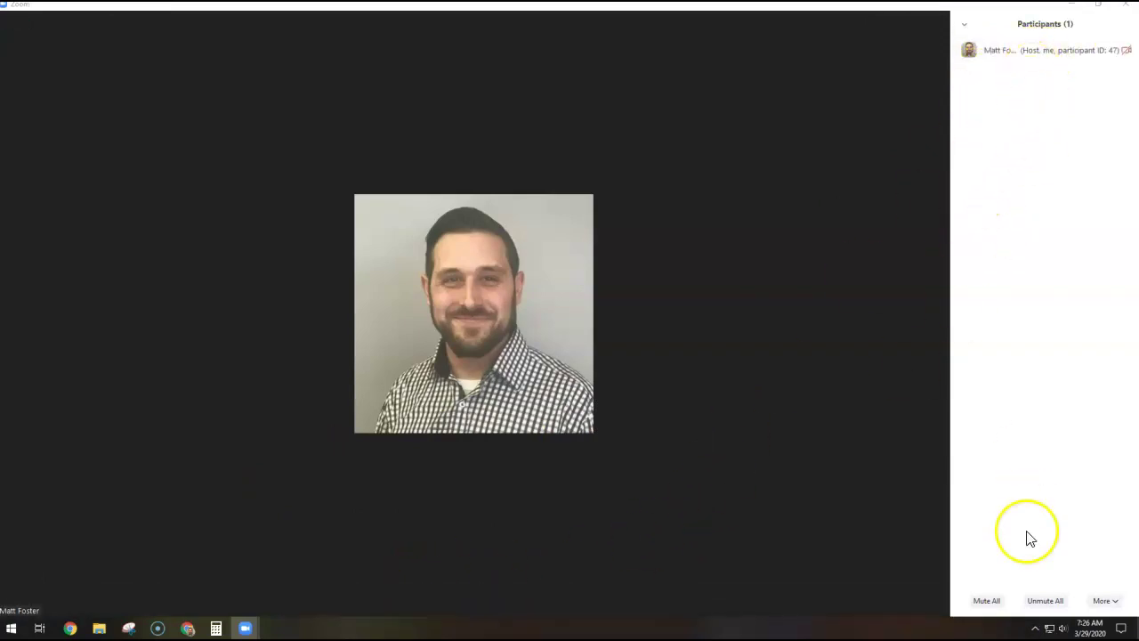
{"action": "left_click", "coordinate": [742, 490]}
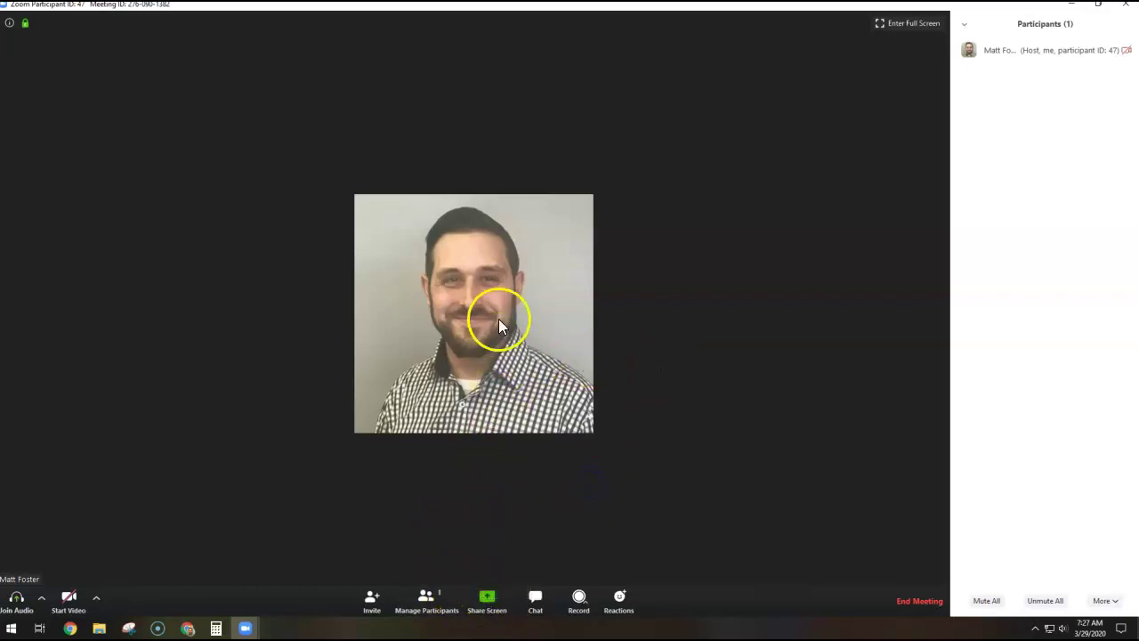
Share Screen 1 in the meeting and move the floating meeting controls just below the web page's launch message.
{"action": "left_click", "coordinate": [492, 601]}
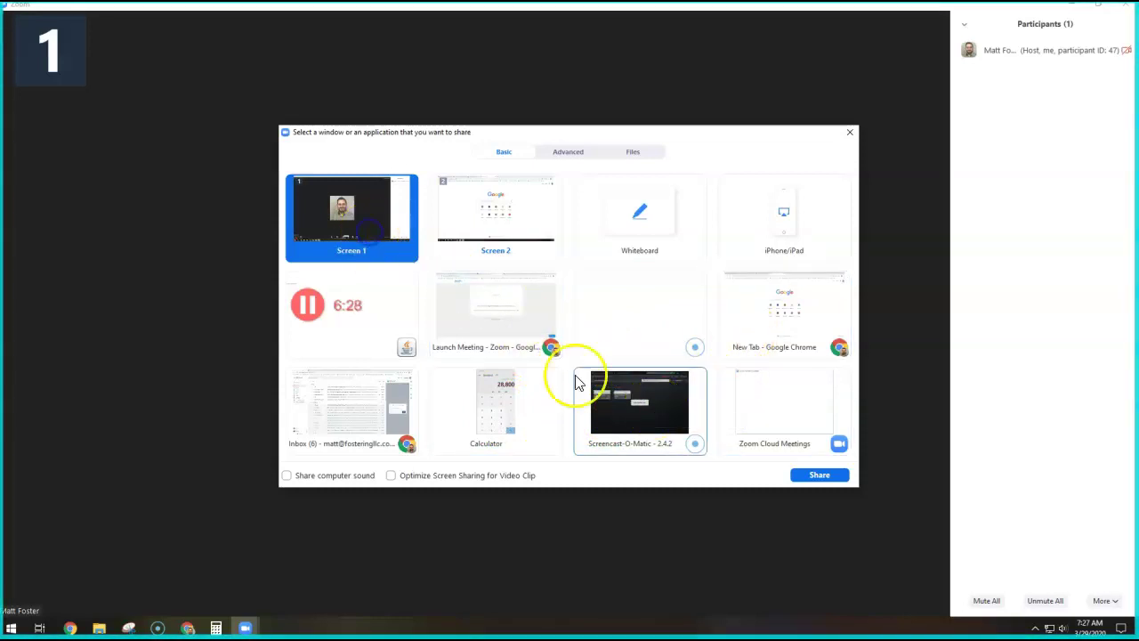
{"action": "left_click", "coordinate": [819, 477]}
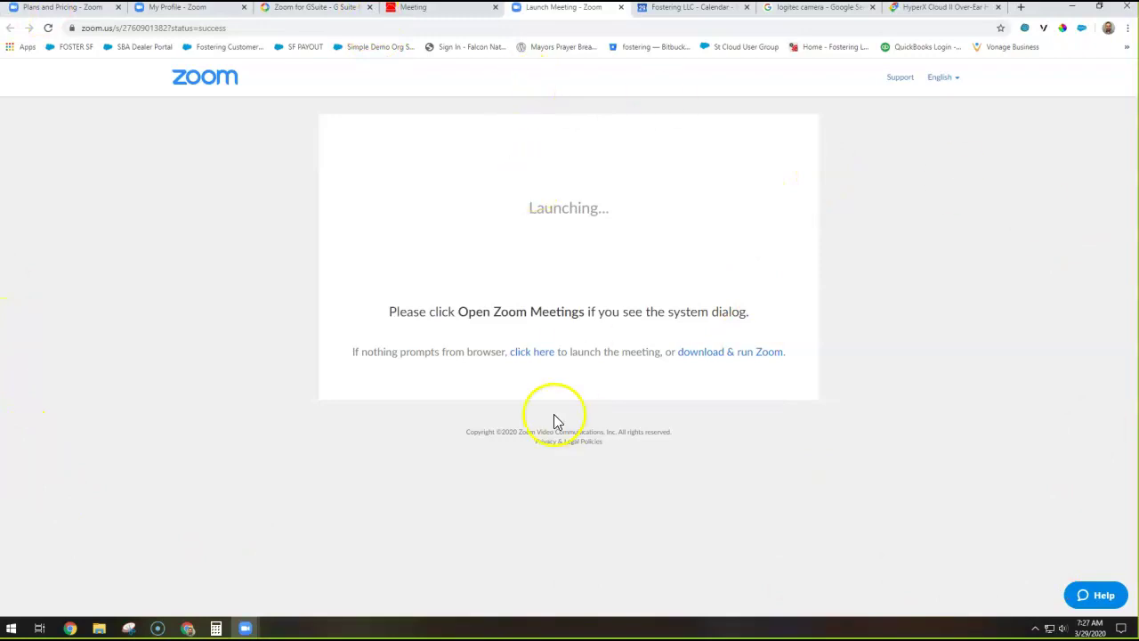
{"action": "mouse_move", "coordinate": [245, 627]}
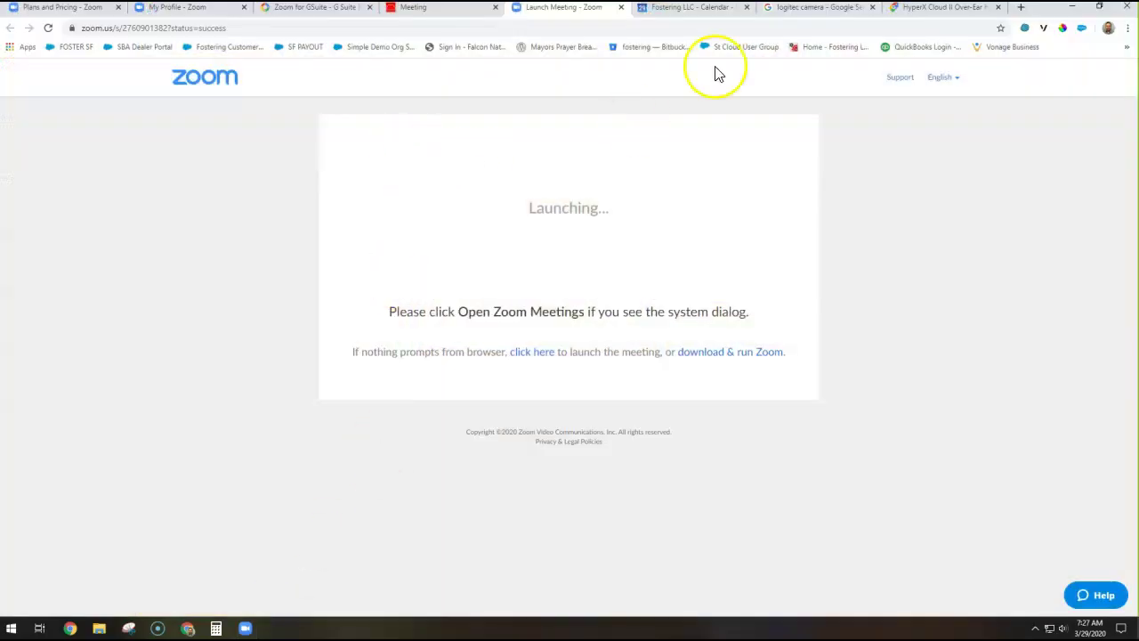
{"action": "left_click_drag", "start_coordinate": [710, 600], "coordinate": [519, 566]}
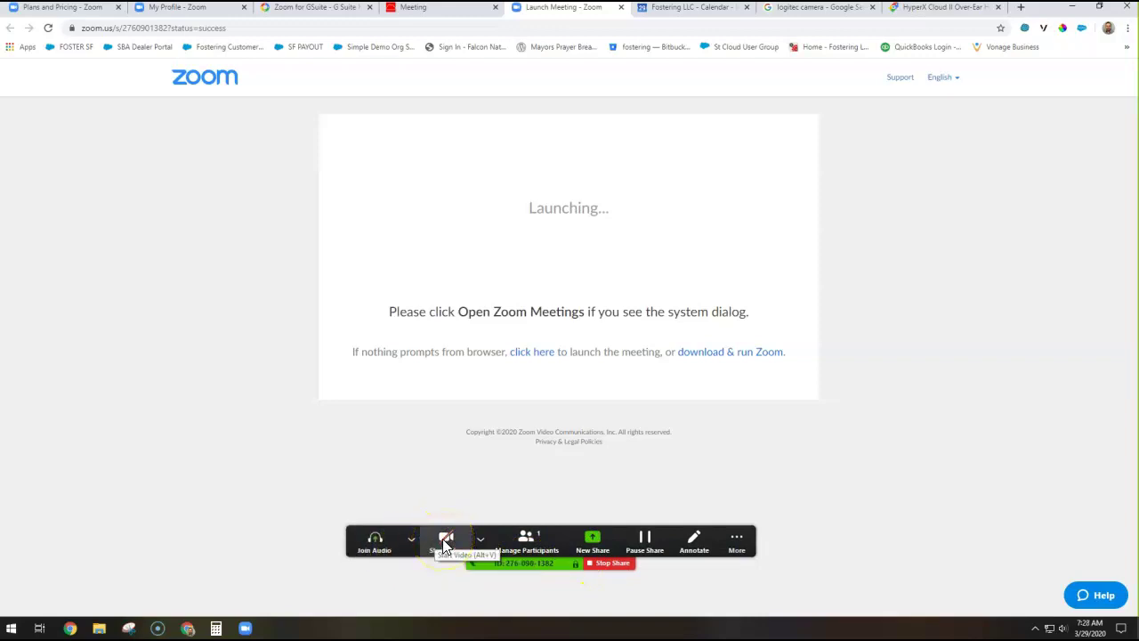
Open the participants window and send the group chat message "please mute" to Everyone.
{"action": "left_click", "coordinate": [526, 538]}
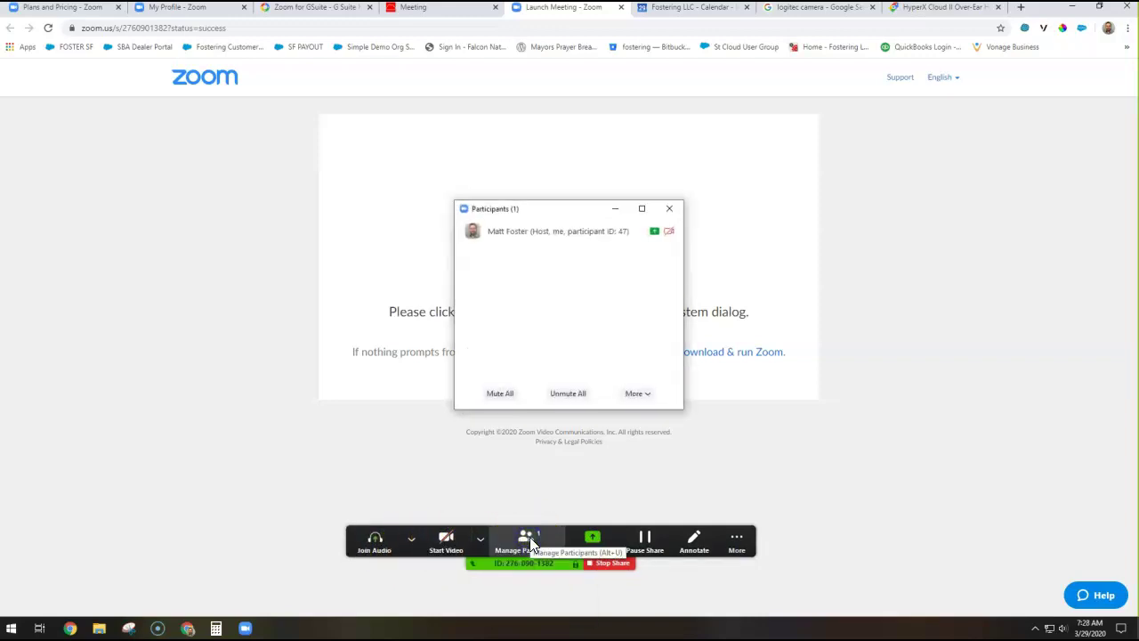
{"action": "left_click", "coordinate": [529, 537]}
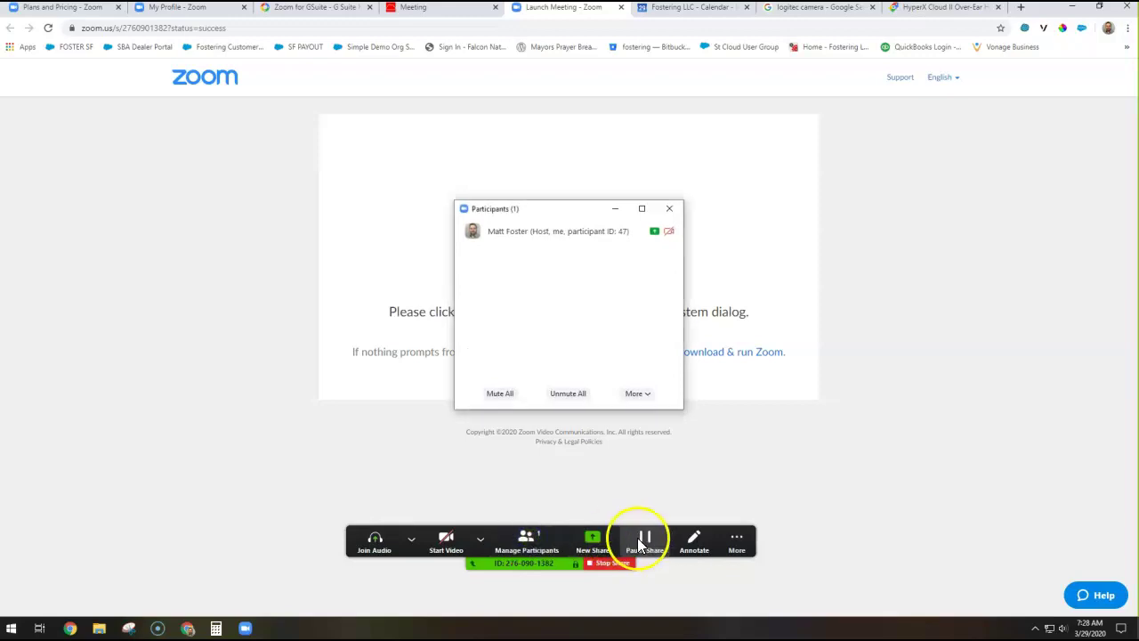
{"action": "left_click", "coordinate": [737, 540]}
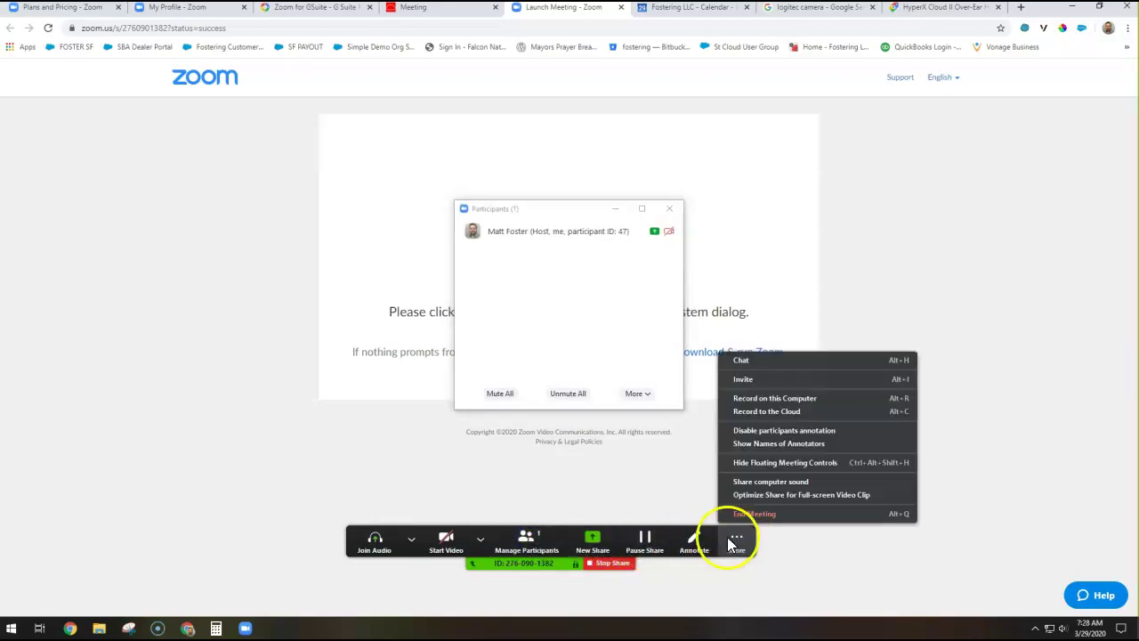
{"action": "left_click", "coordinate": [753, 359]}
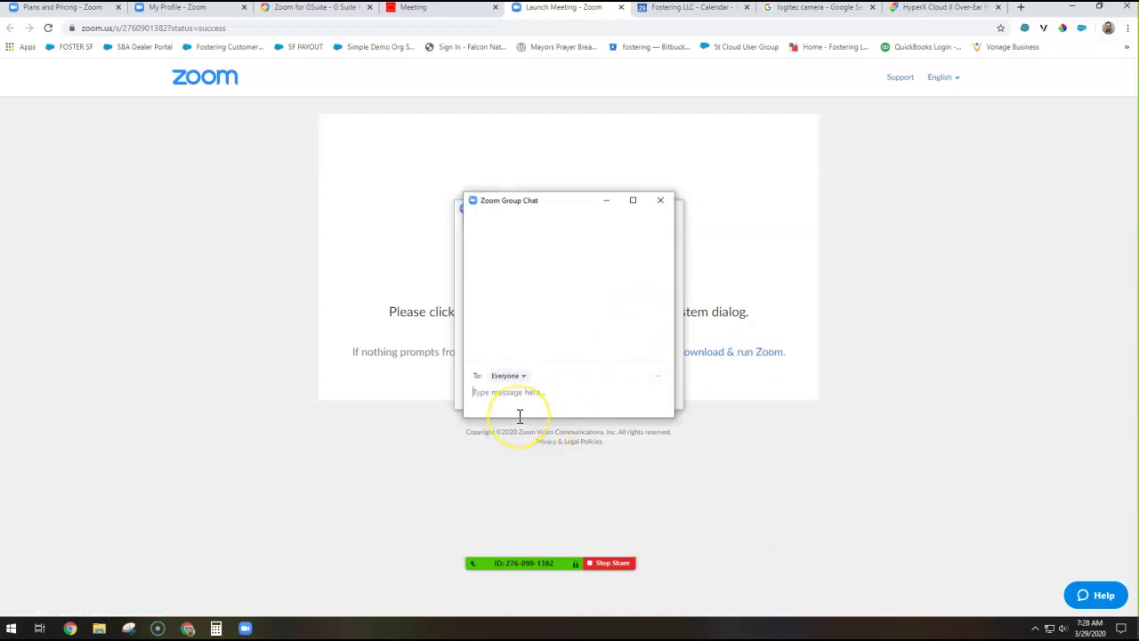
{"action": "type", "text": "please mute"}
{"action": "key", "text": "Return"}
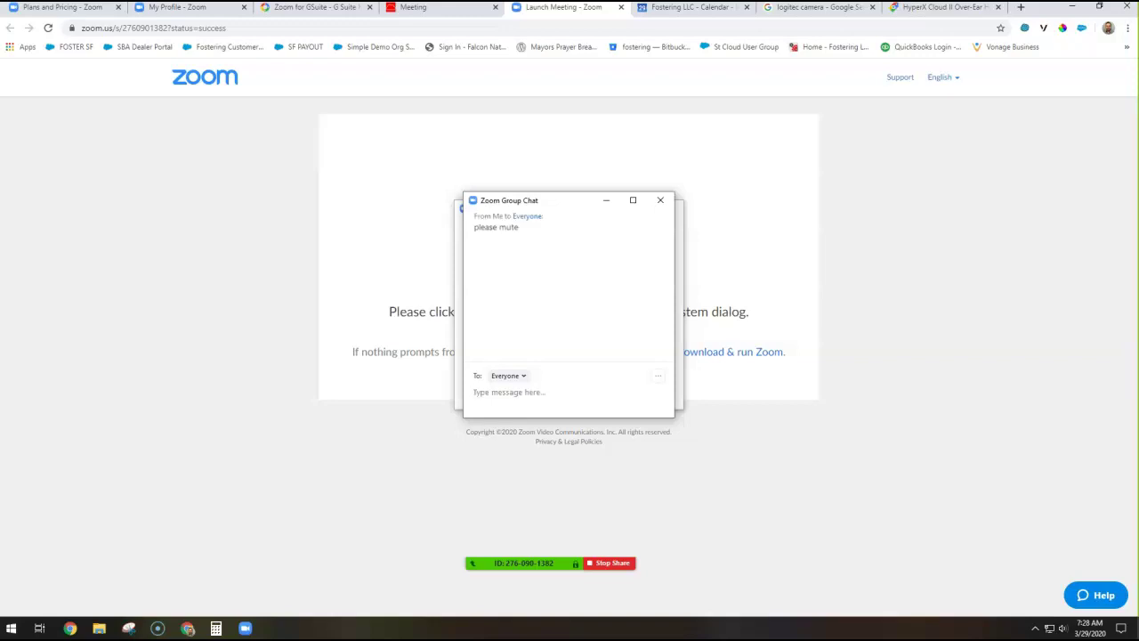
Move the group chat window off the participants window and close it.
{"action": "left_click_drag", "start_coordinate": [574, 208], "coordinate": [722, 294]}
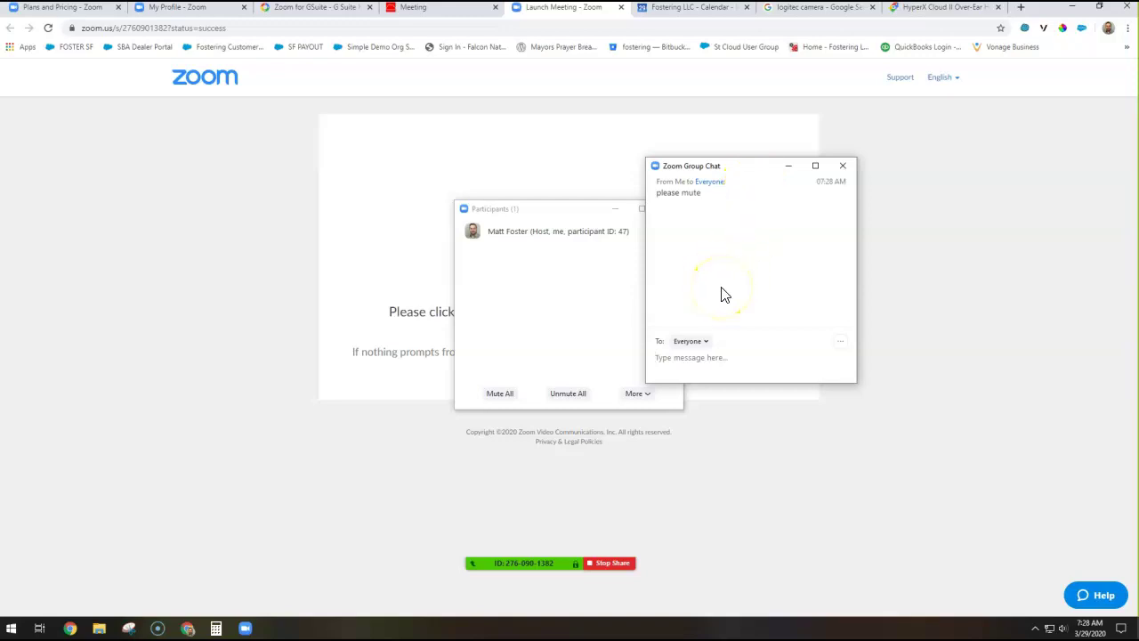
{"action": "left_click", "coordinate": [712, 357]}
{"action": "left_click", "coordinate": [839, 167]}
Open the meeting's invite options and copy the full invitation text.
{"action": "mouse_move", "coordinate": [546, 601]}
{"action": "left_click", "coordinate": [731, 541]}
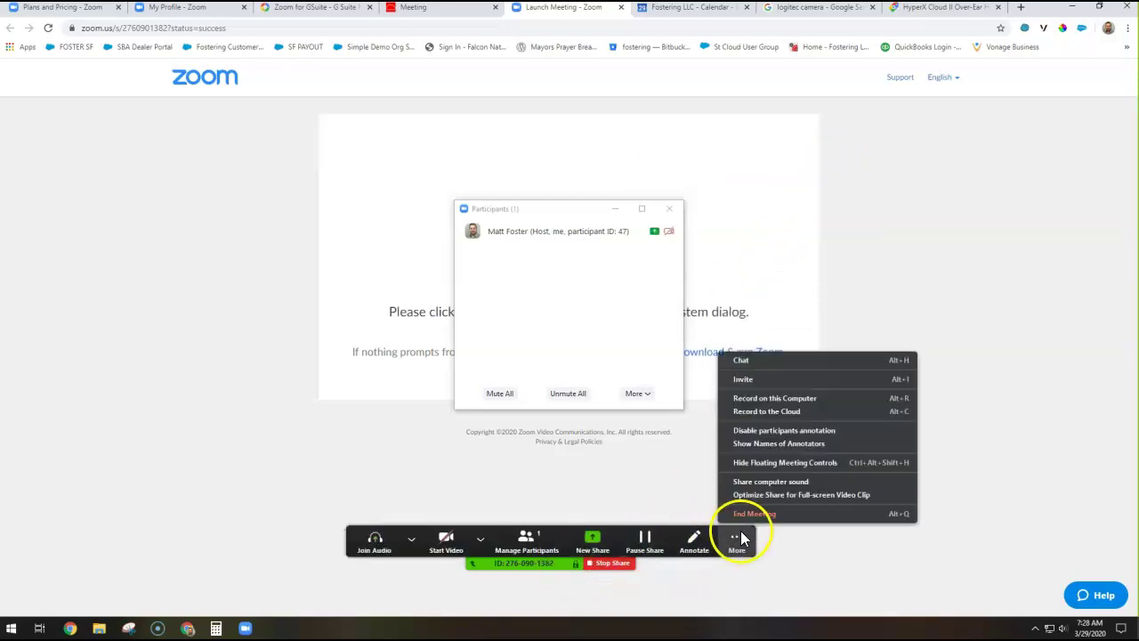
{"action": "left_click", "coordinate": [757, 379]}
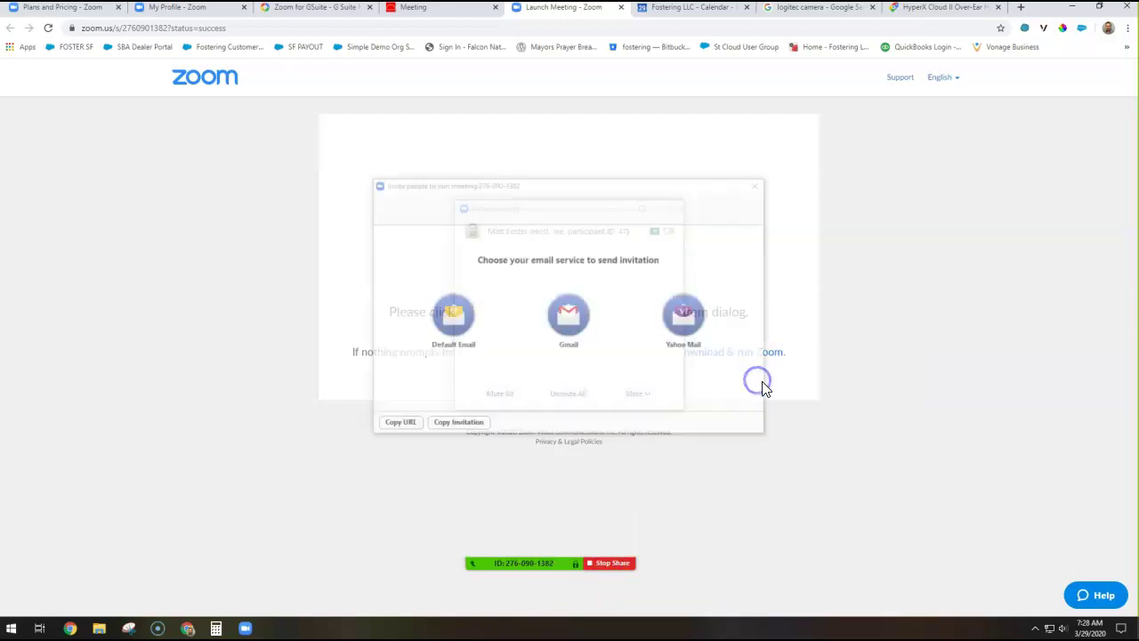
{"action": "left_click", "coordinate": [442, 426]}
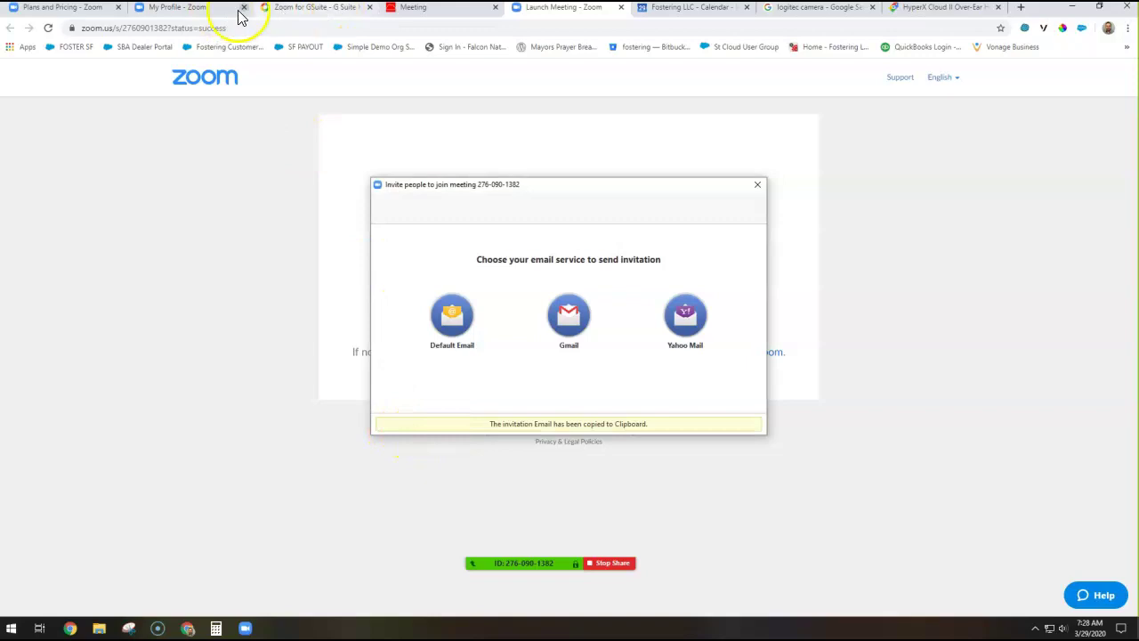
Open Gmail in a new browser tab.
{"action": "left_click", "coordinate": [1021, 7]}
{"action": "type", "text": "gmai"}
{"action": "key", "text": "Return"}
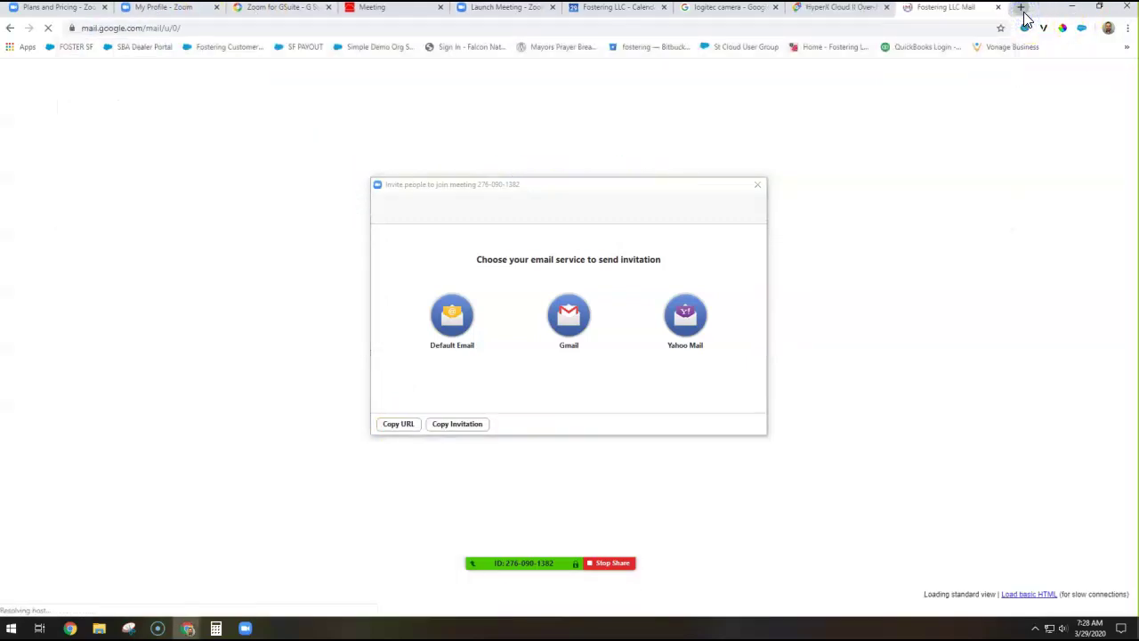
Paste the copied meeting invitation into a new email, highlighting its join link, and close the Zoom invite dialog.
{"action": "left_click_drag", "start_coordinate": [659, 191], "coordinate": [931, 294]}
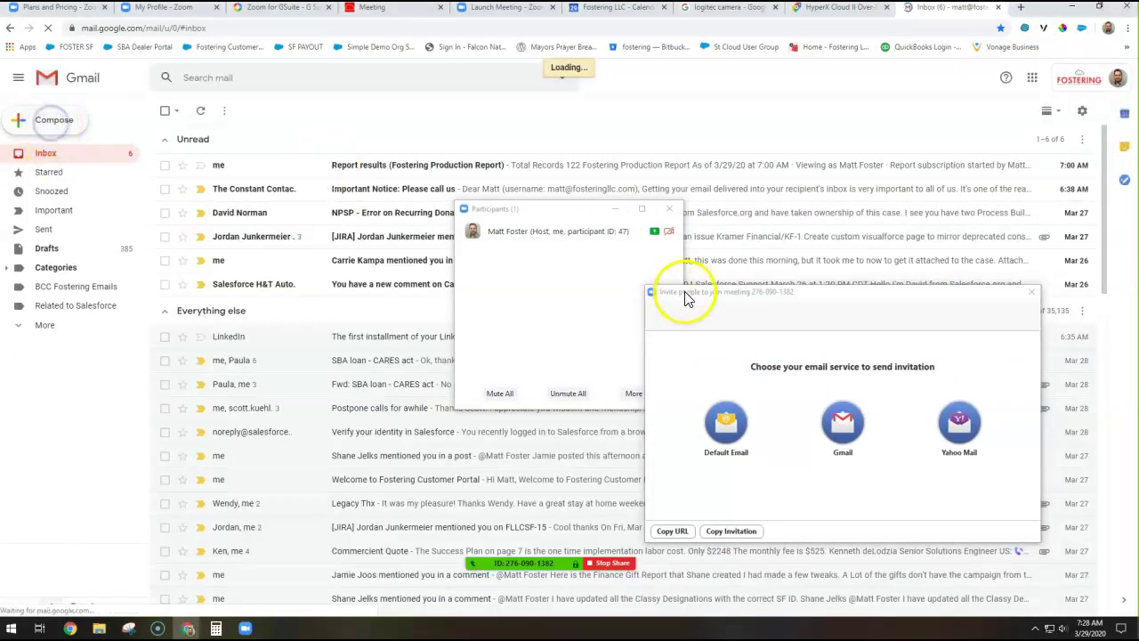
{"action": "left_click_drag", "start_coordinate": [769, 302], "coordinate": [241, 278]}
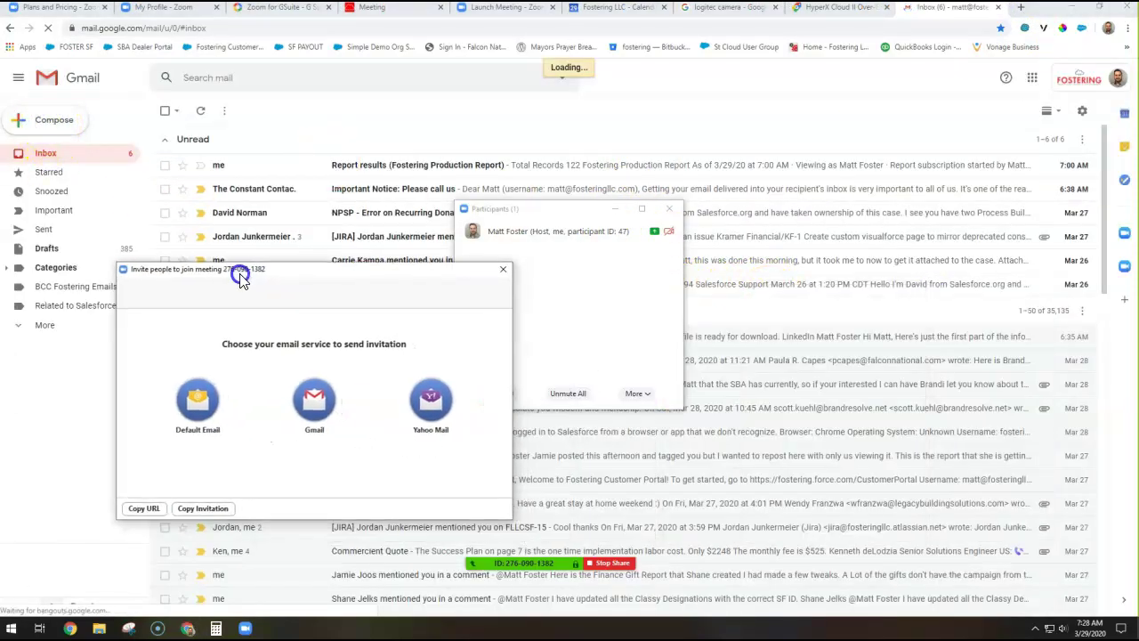
{"action": "left_click", "coordinate": [615, 217]}
{"action": "left_click", "coordinate": [554, 331]}
{"action": "key", "text": "ctrl+v"}
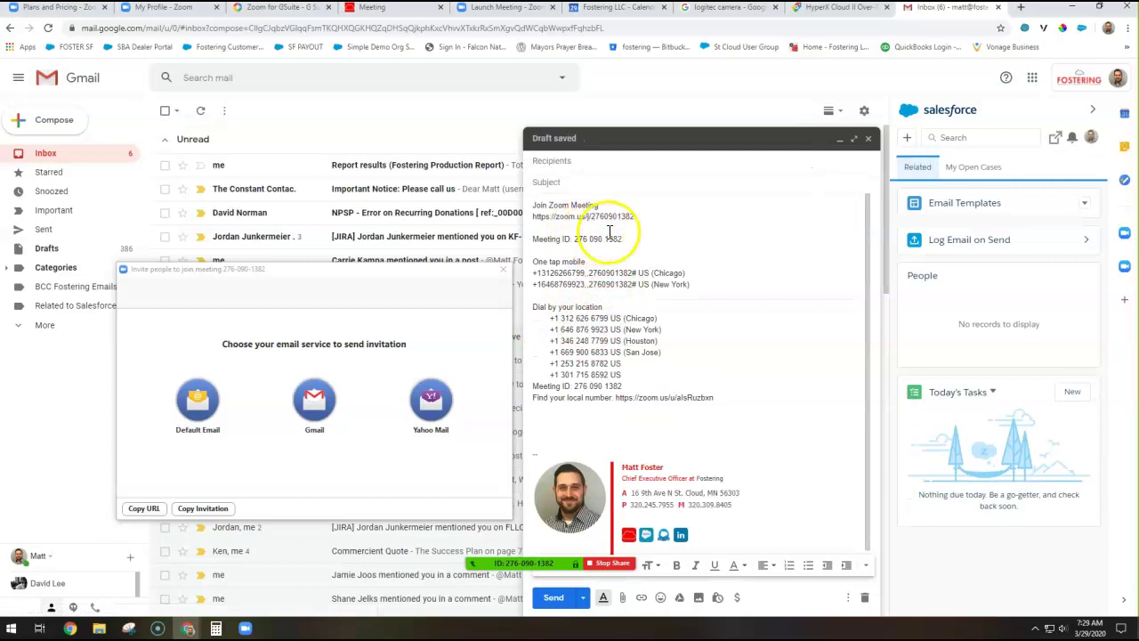
{"action": "left_click_drag", "start_coordinate": [639, 217], "coordinate": [527, 216]}
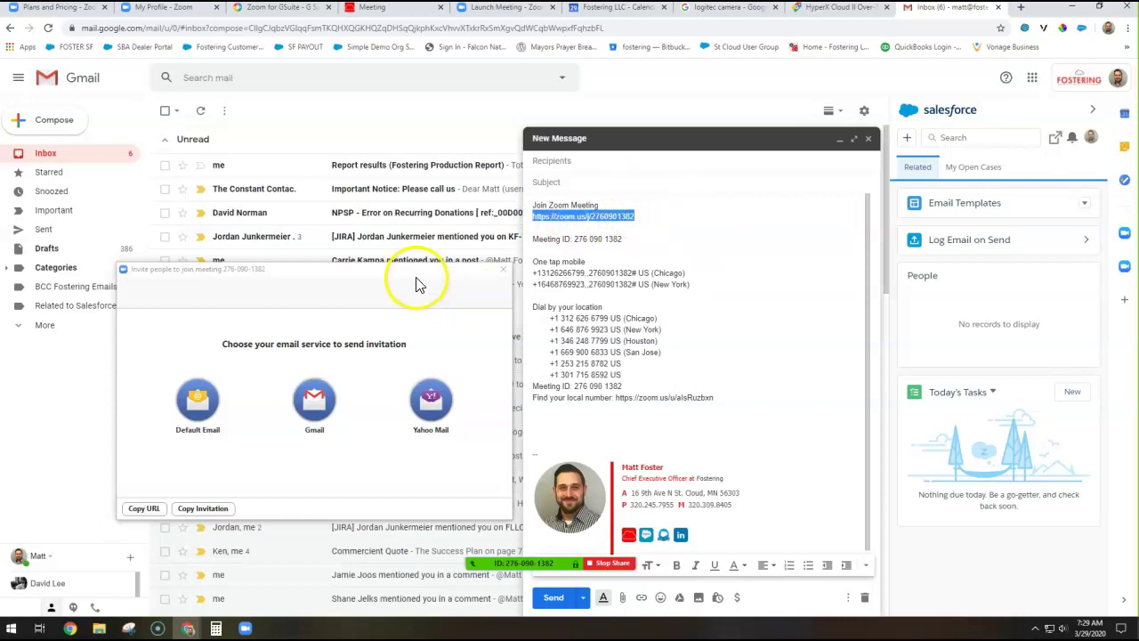
{"action": "left_click", "coordinate": [502, 271]}
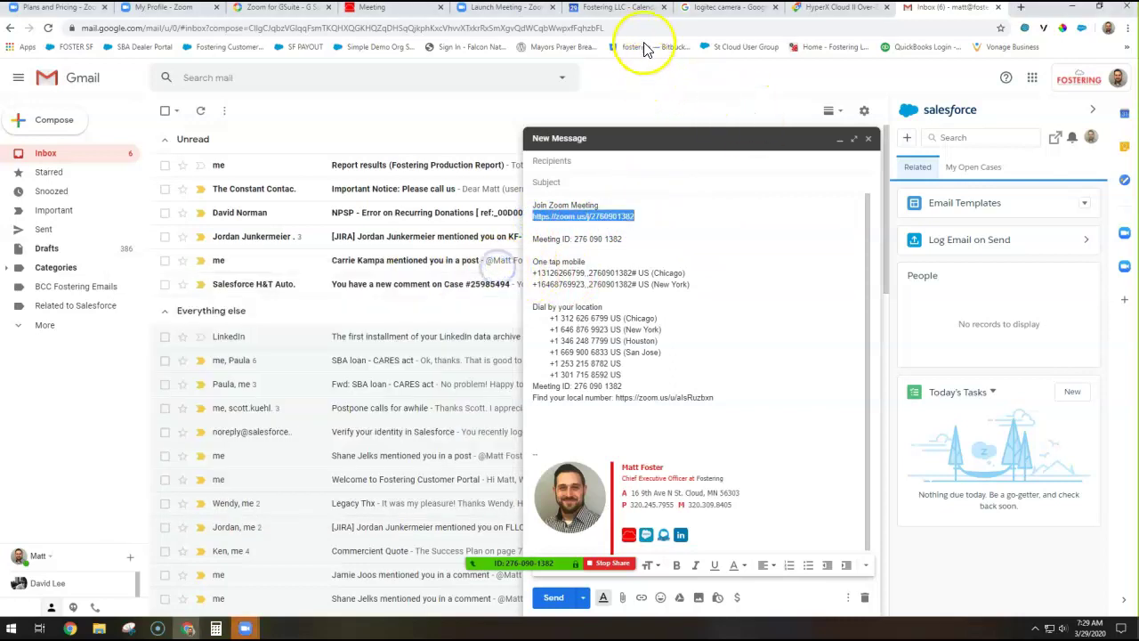
Return to the My Profile page and review the recording, annotation and computer sound options in the additional meeting controls.
{"action": "left_click", "coordinate": [623, 11]}
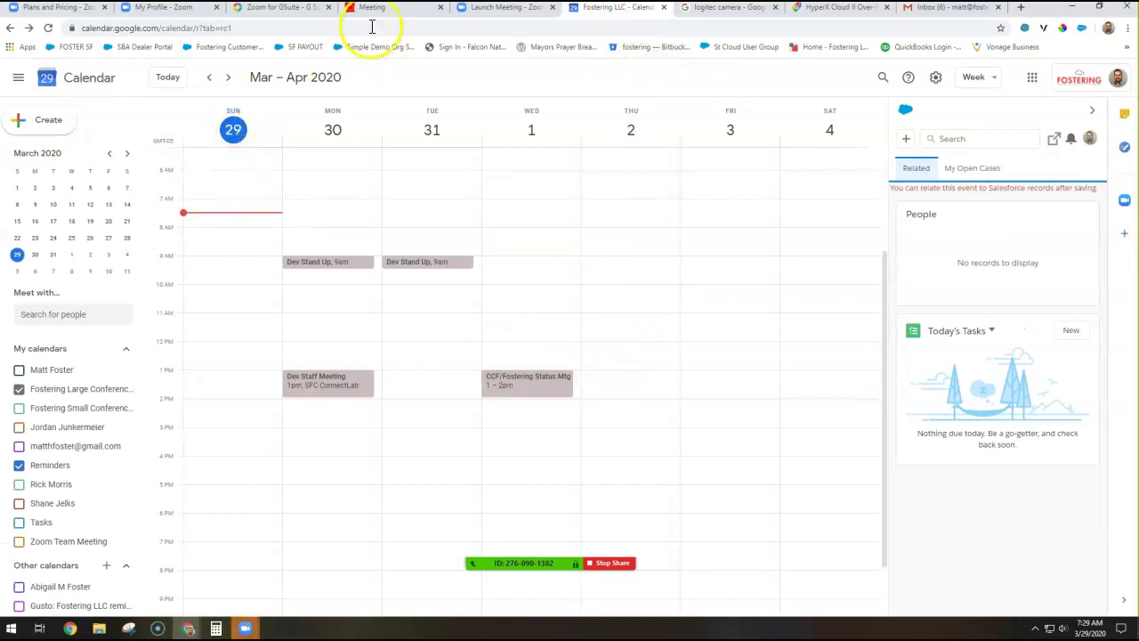
{"action": "left_click", "coordinate": [160, 8]}
{"action": "mouse_move", "coordinate": [546, 564]}
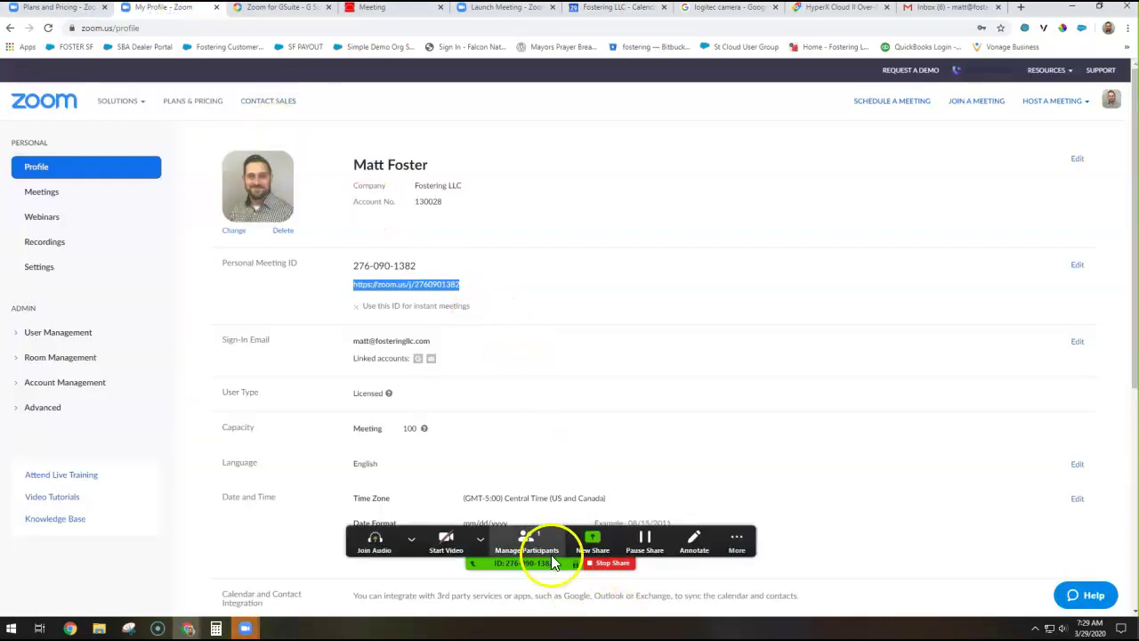
{"action": "left_click", "coordinate": [737, 539]}
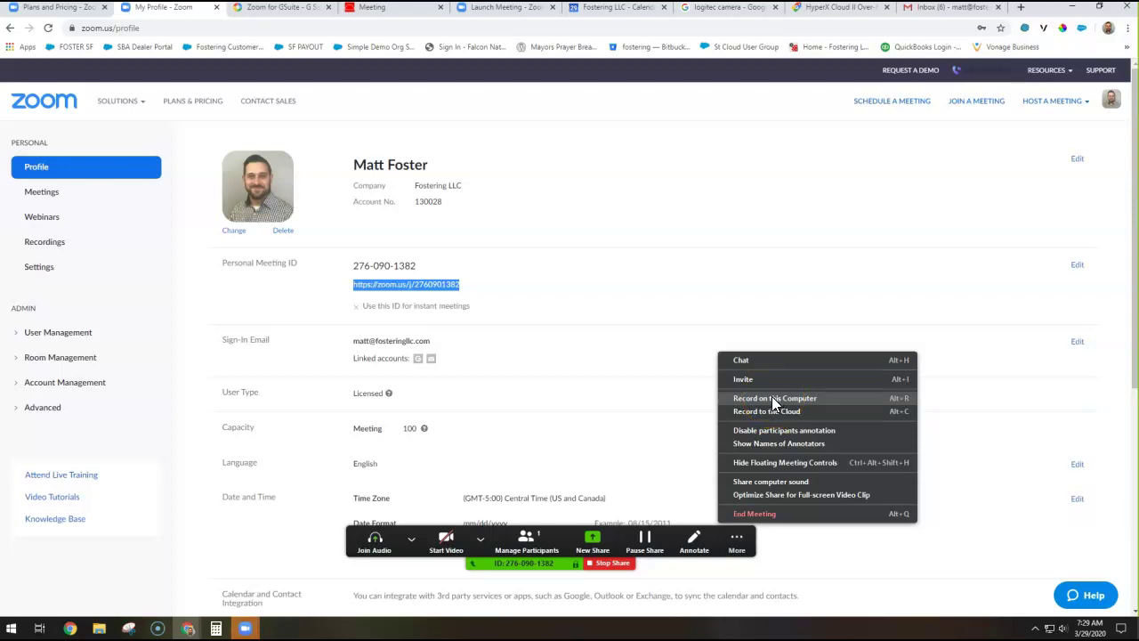
{"action": "left_click", "coordinate": [795, 445]}
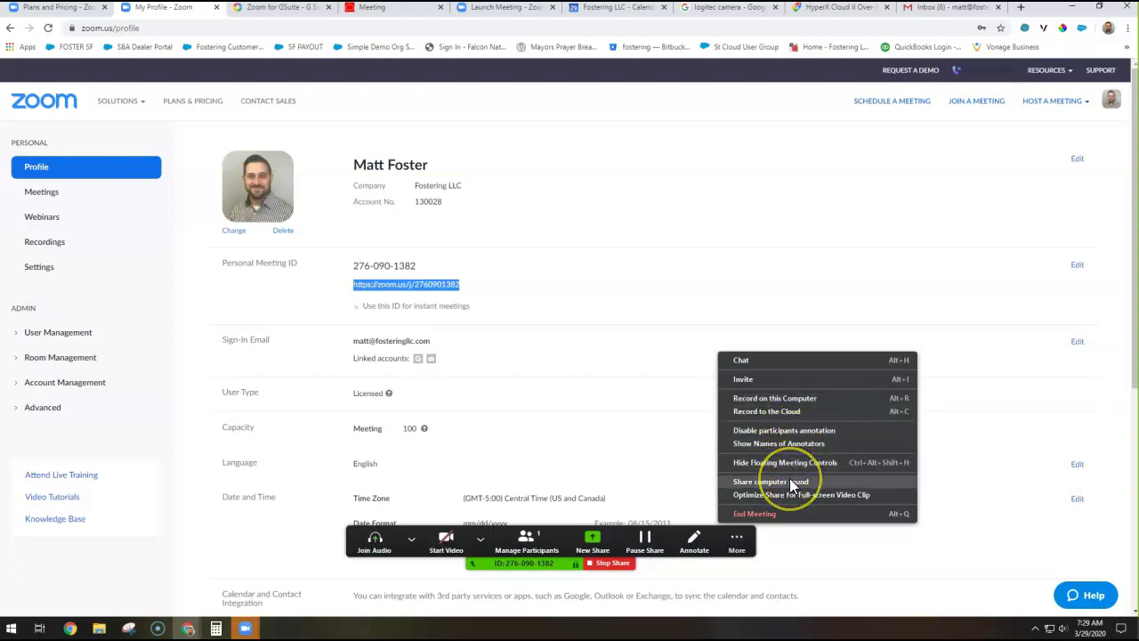
{"action": "left_click", "coordinate": [791, 485]}
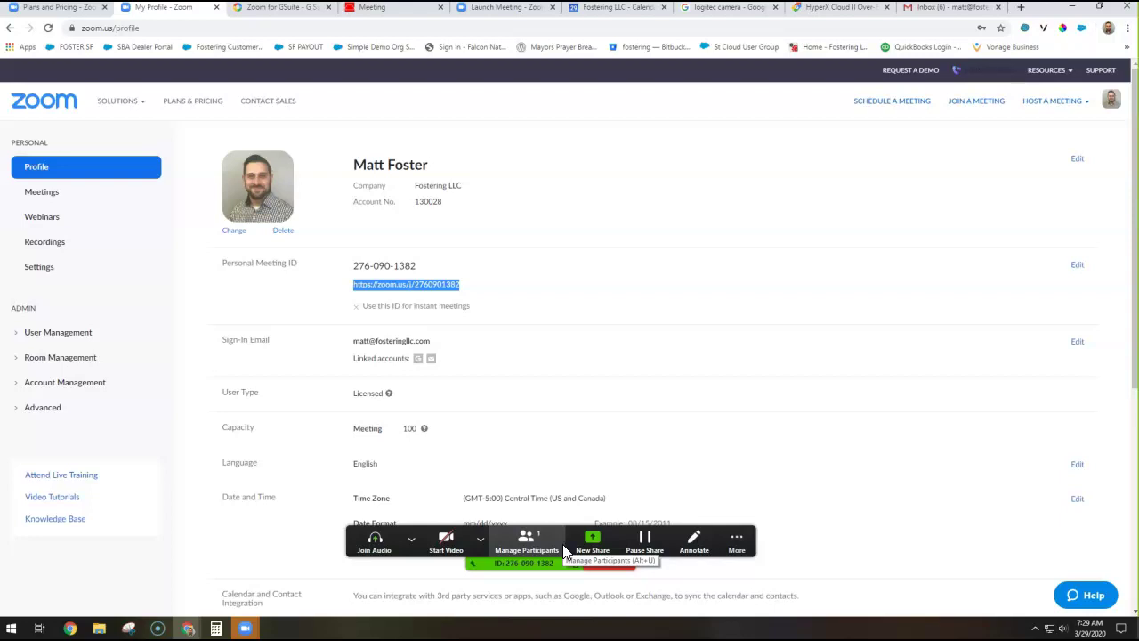
Review the participants window and the additional meeting options once more, and close the participants window.
{"action": "left_click", "coordinate": [526, 542]}
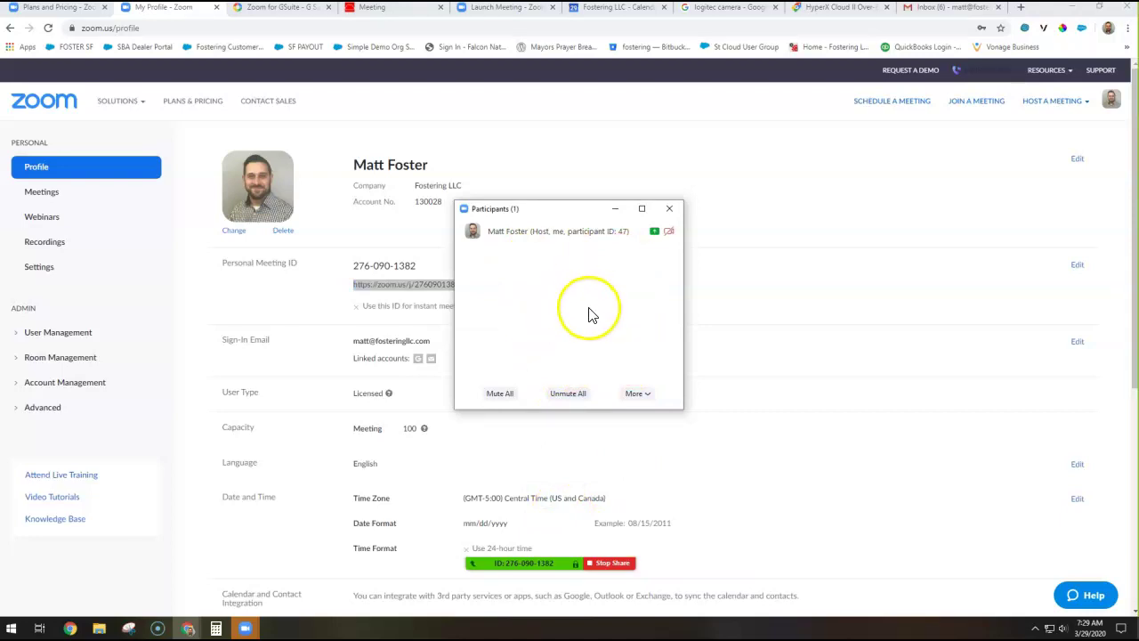
{"action": "left_click", "coordinate": [737, 541]}
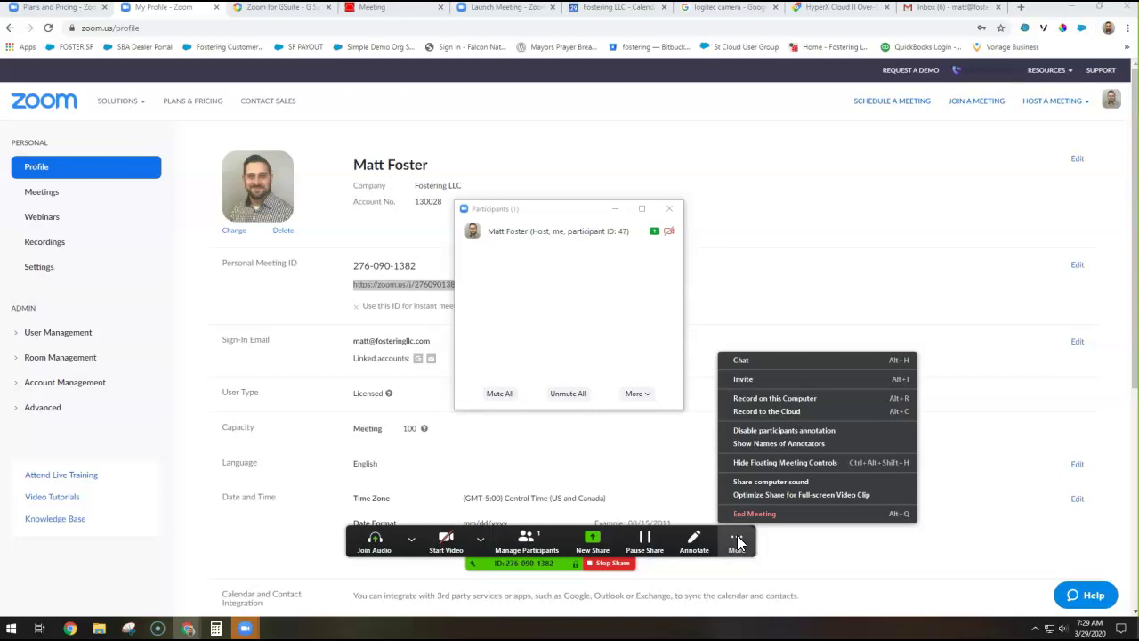
{"action": "left_click", "coordinate": [579, 257]}
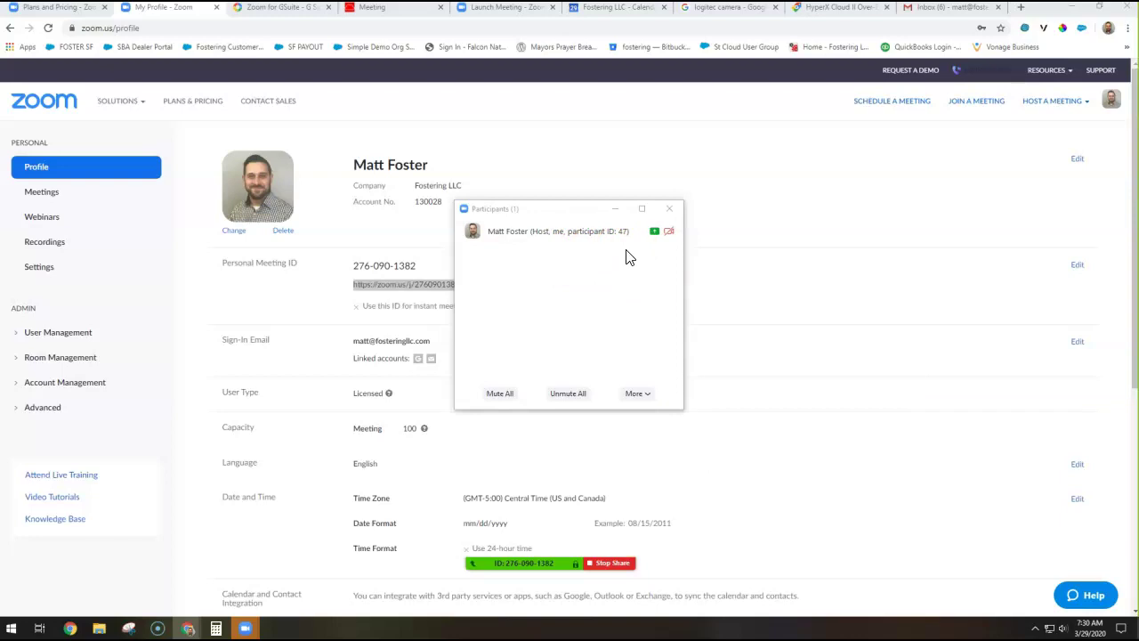
{"action": "left_click", "coordinate": [618, 294]}
{"action": "left_click", "coordinate": [671, 210]}
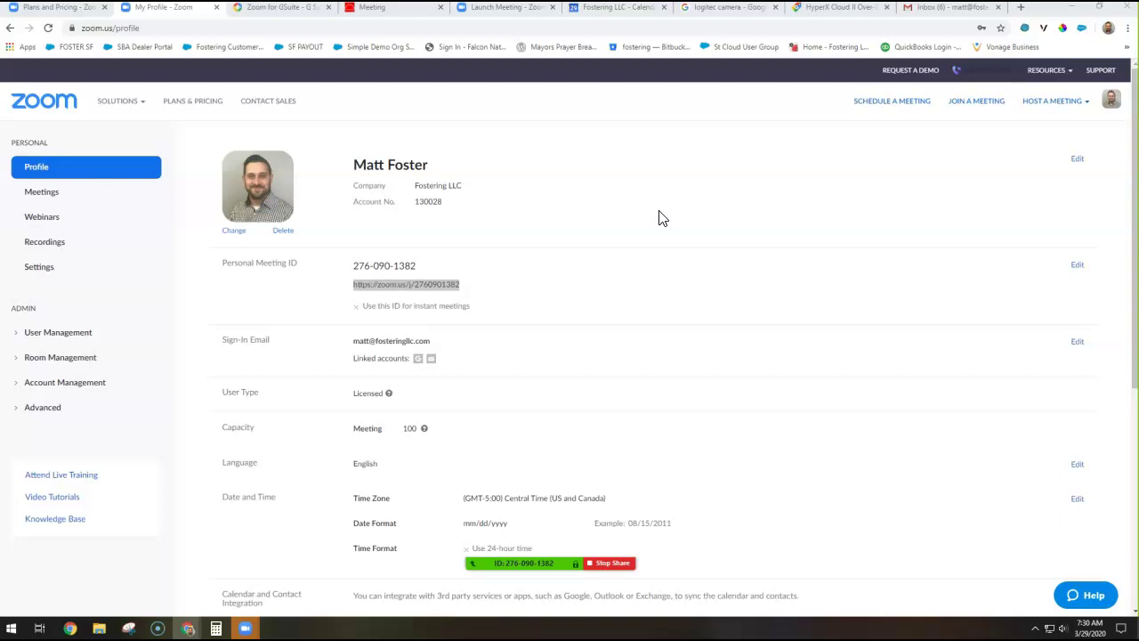
Stop sharing the screen in the Zoom meeting and switch to the Screencast-O-Matic window.
{"action": "left_click", "coordinate": [671, 224]}
{"action": "scroll", "coordinate": [646, 285], "scroll_direction": "down", "scroll_amount": 1}
{"action": "scroll", "coordinate": [650, 287], "scroll_direction": "up", "scroll_amount": 1}
{"action": "left_click", "coordinate": [611, 565]}
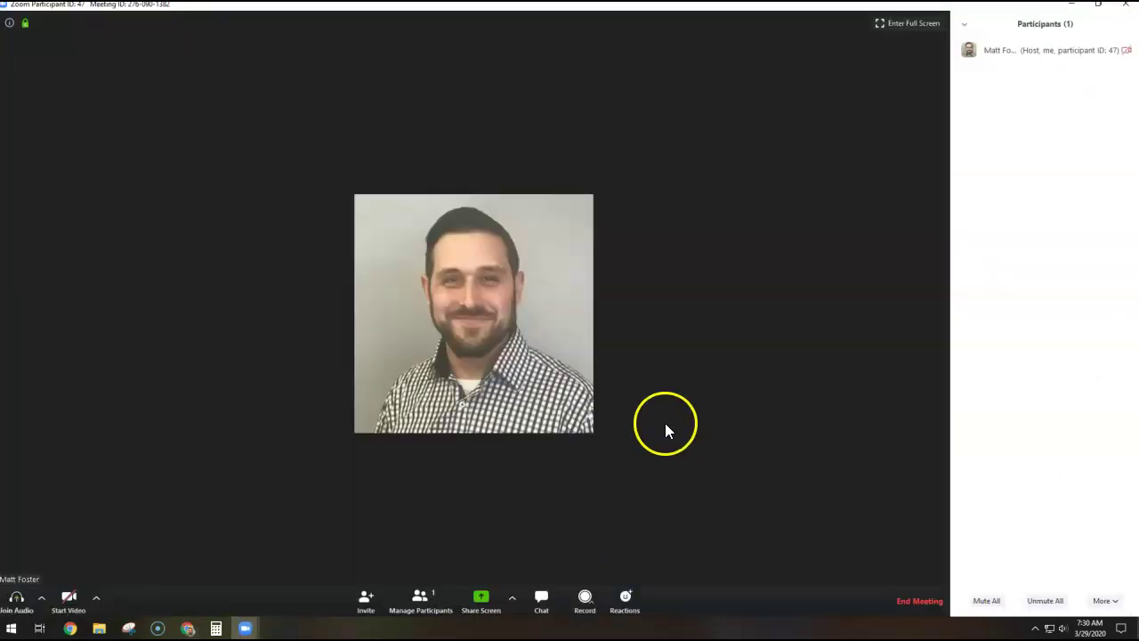
{"action": "mouse_move", "coordinate": [158, 626]}
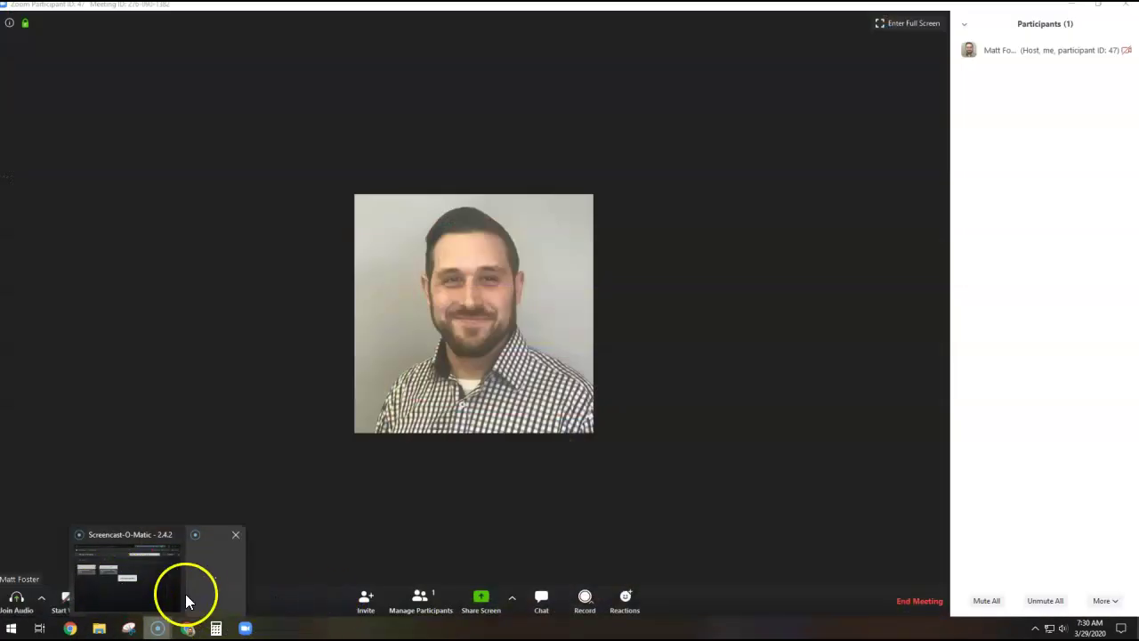
{"action": "left_click", "coordinate": [151, 588]}
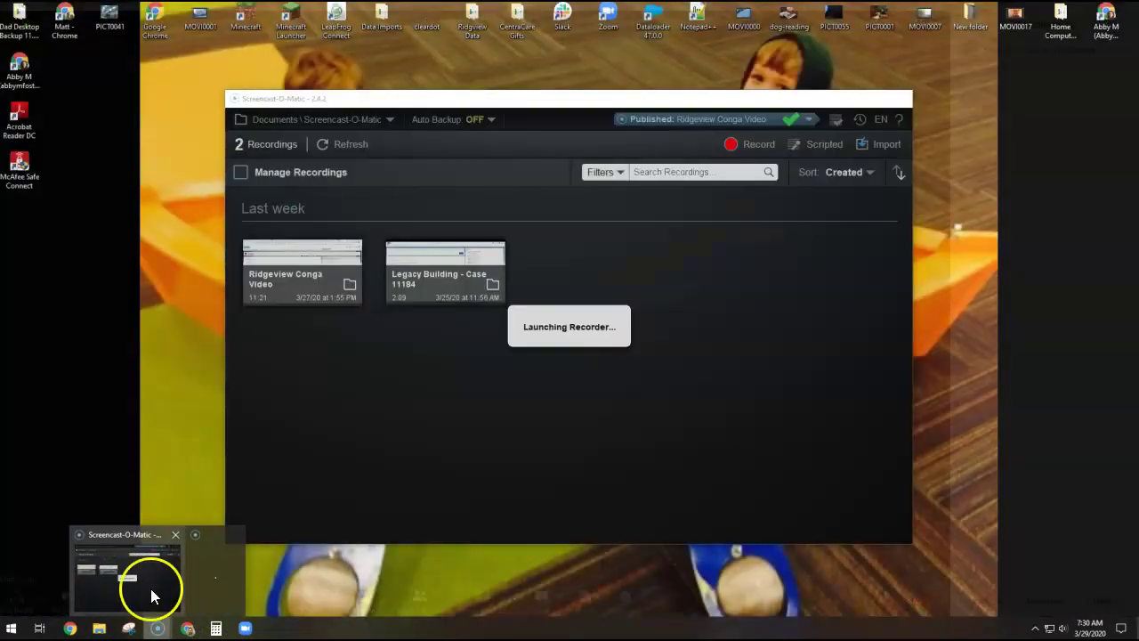